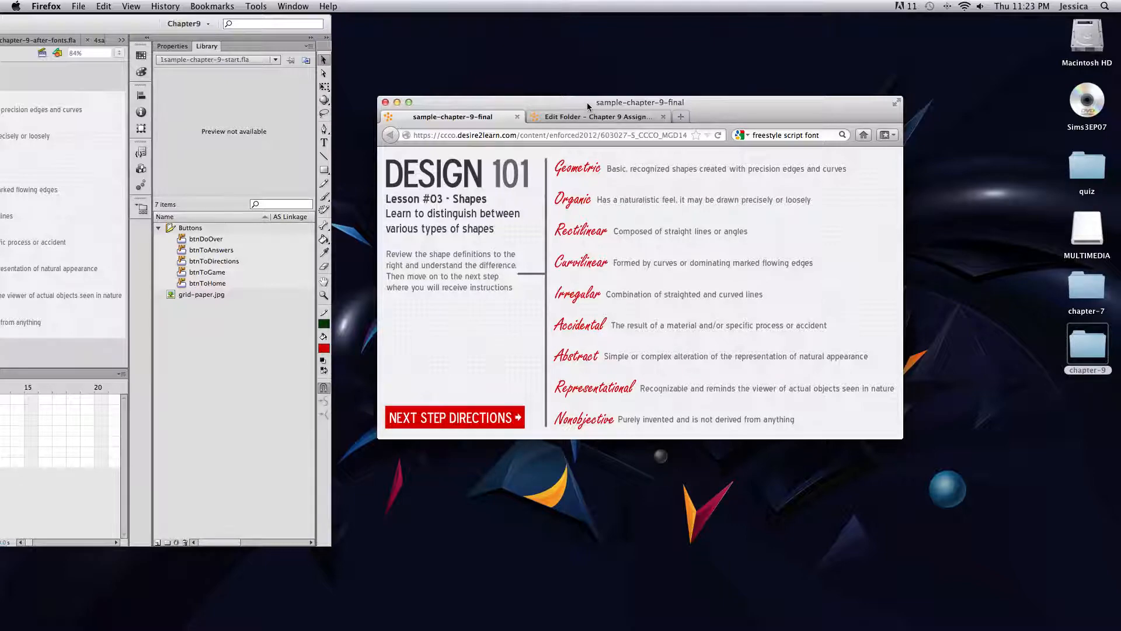
Step: Go to the directions page of the finished sample, enter the student's name, and start the shape-matching game
left_click_drag(588, 106, 586, 106)
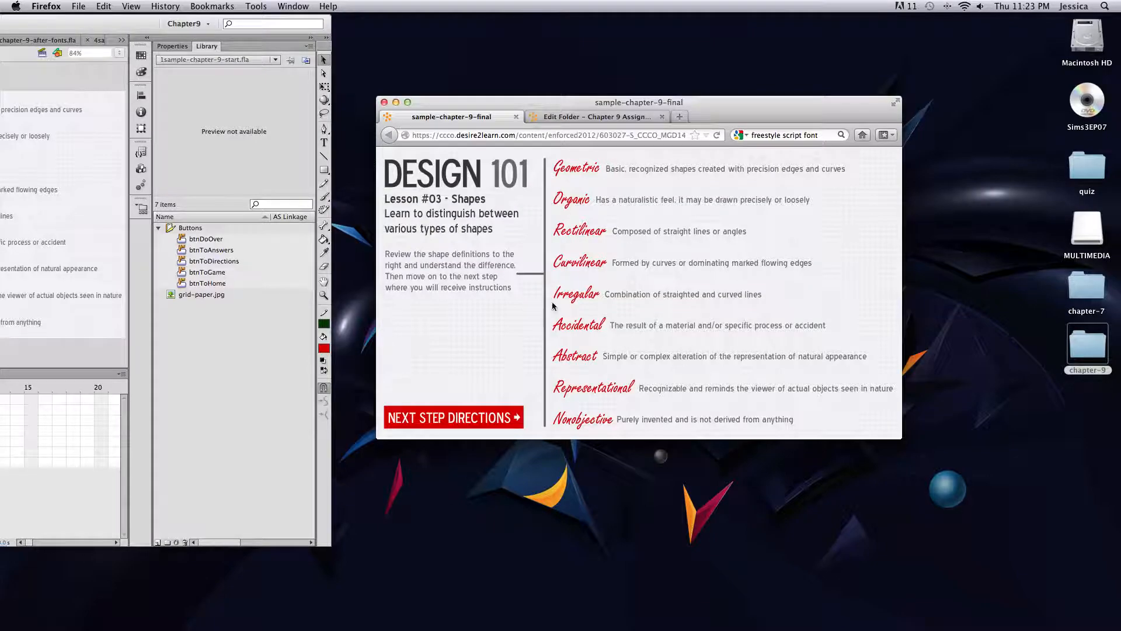
left_click(454, 420)
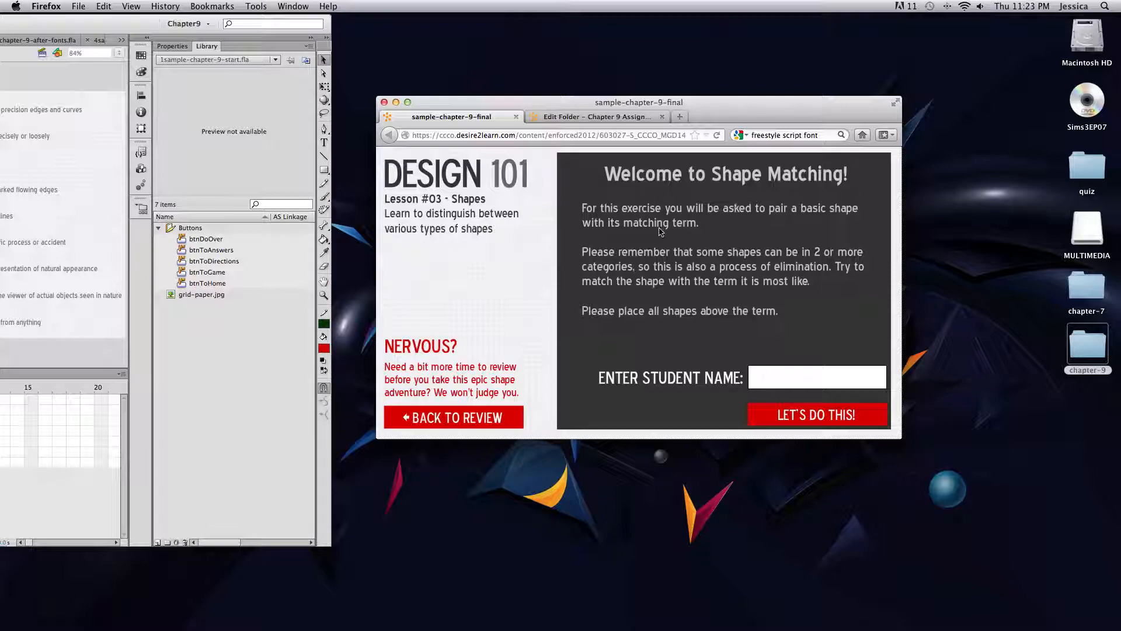
left_click(760, 379)
type("JESSICA")
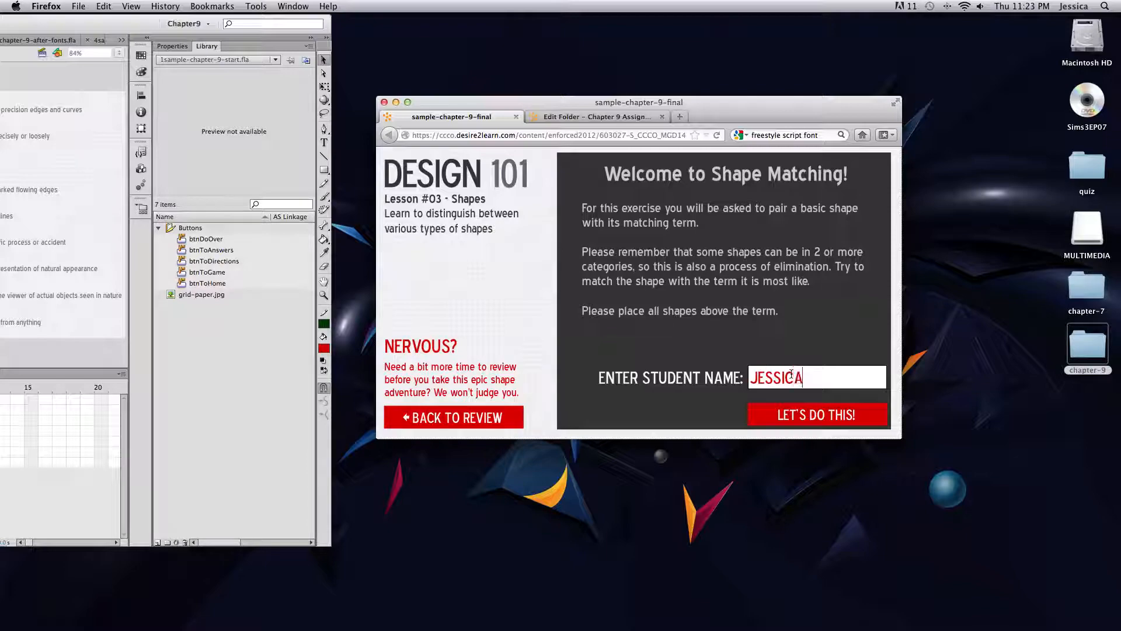
left_click(797, 417)
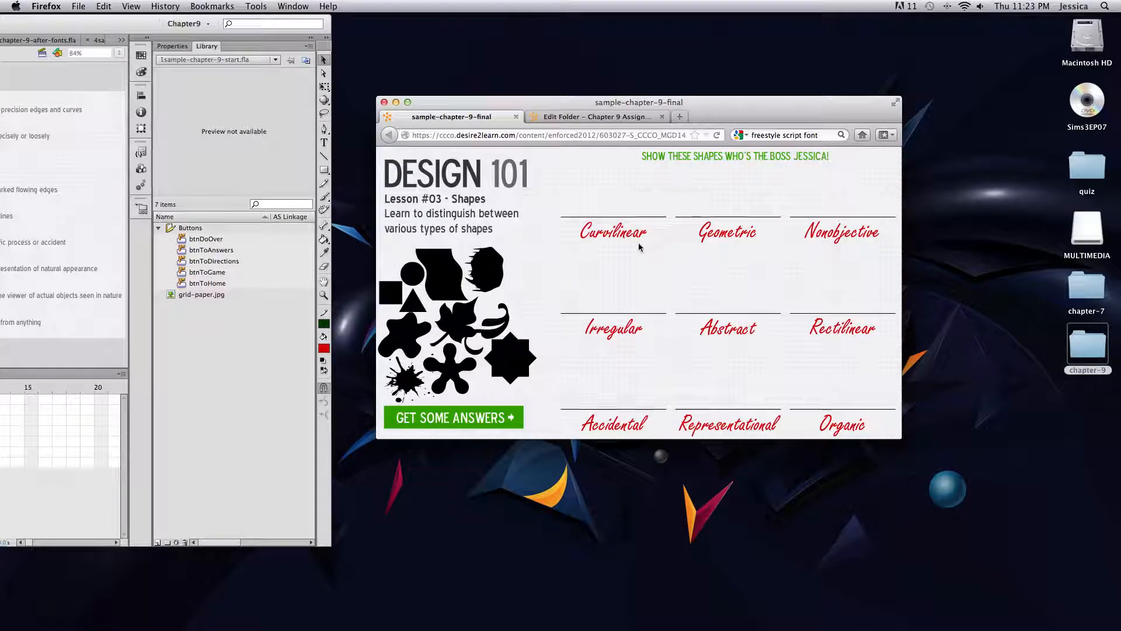
Step: Try out the matching game by placing five shapes above terms, getting the answers, and restarting it
left_click_drag(504, 275, 847, 290)
left_click_drag(509, 321, 624, 284)
left_click_drag(514, 368, 615, 387)
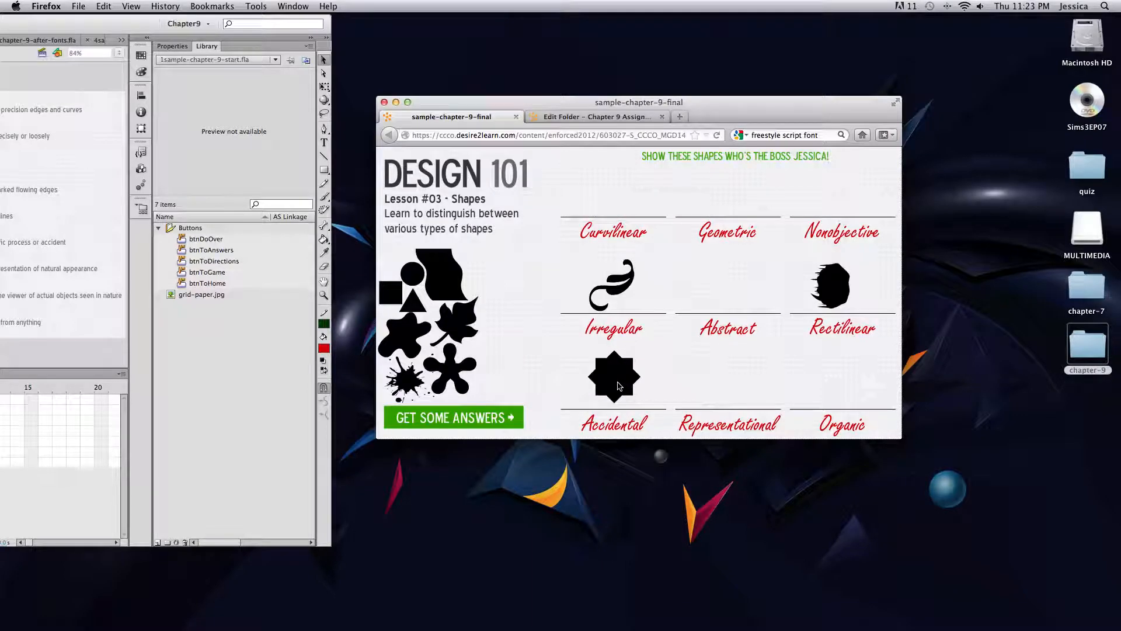
left_click_drag(468, 321, 724, 374)
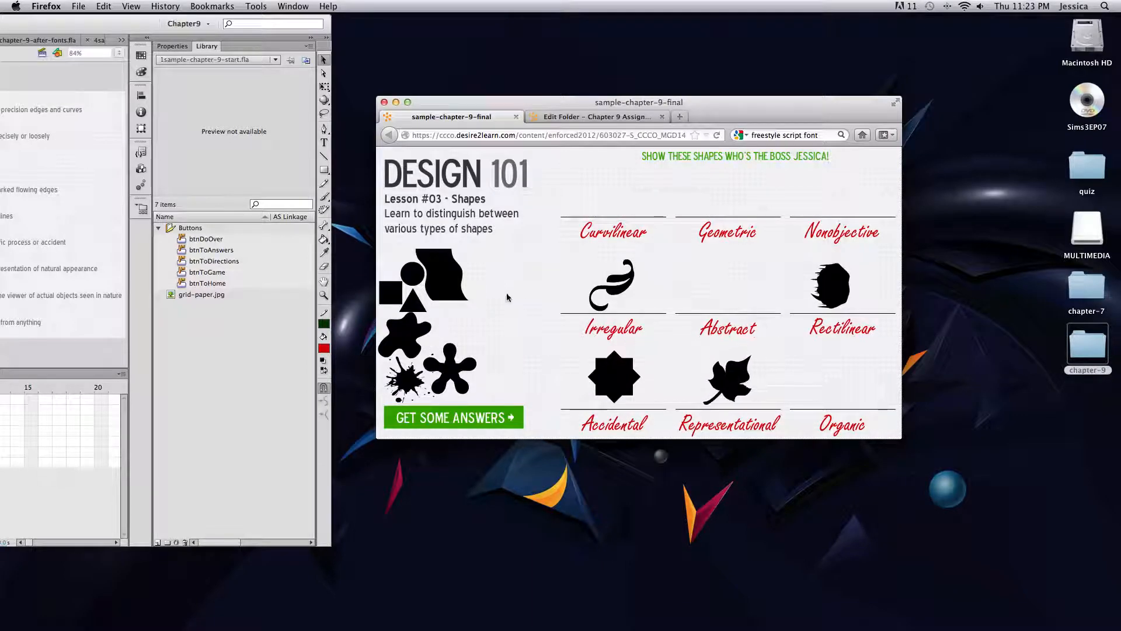
left_click_drag(466, 283, 617, 193)
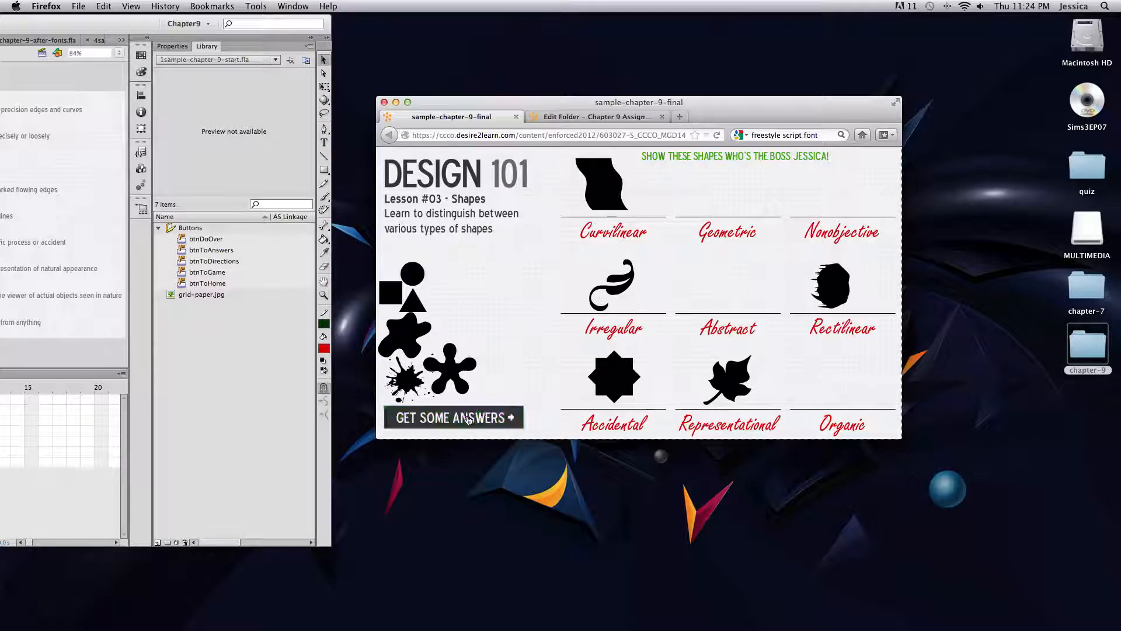
left_click(467, 419)
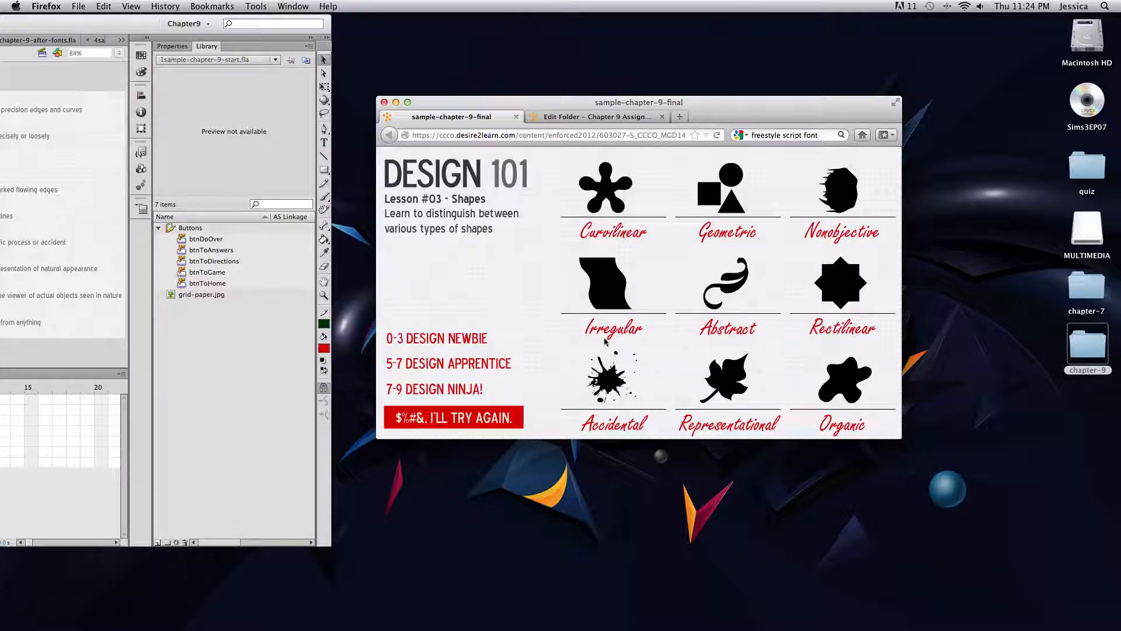
left_click(474, 418)
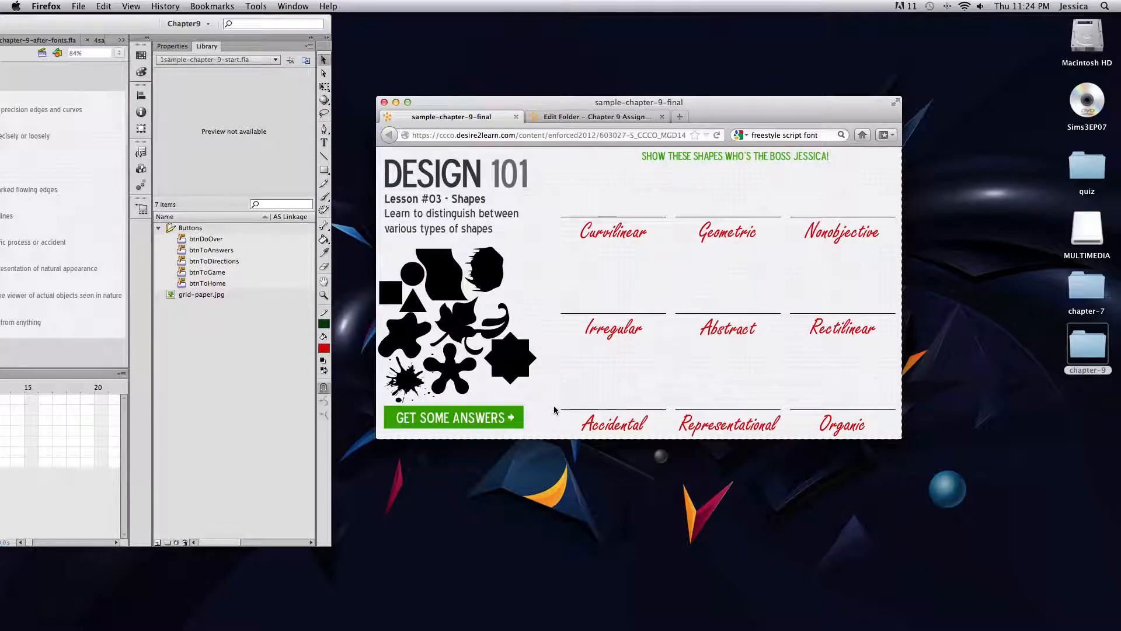
Step: Minimize the browser, switch to Flash, and move and enlarge its window to fill the screen width
left_click(397, 103)
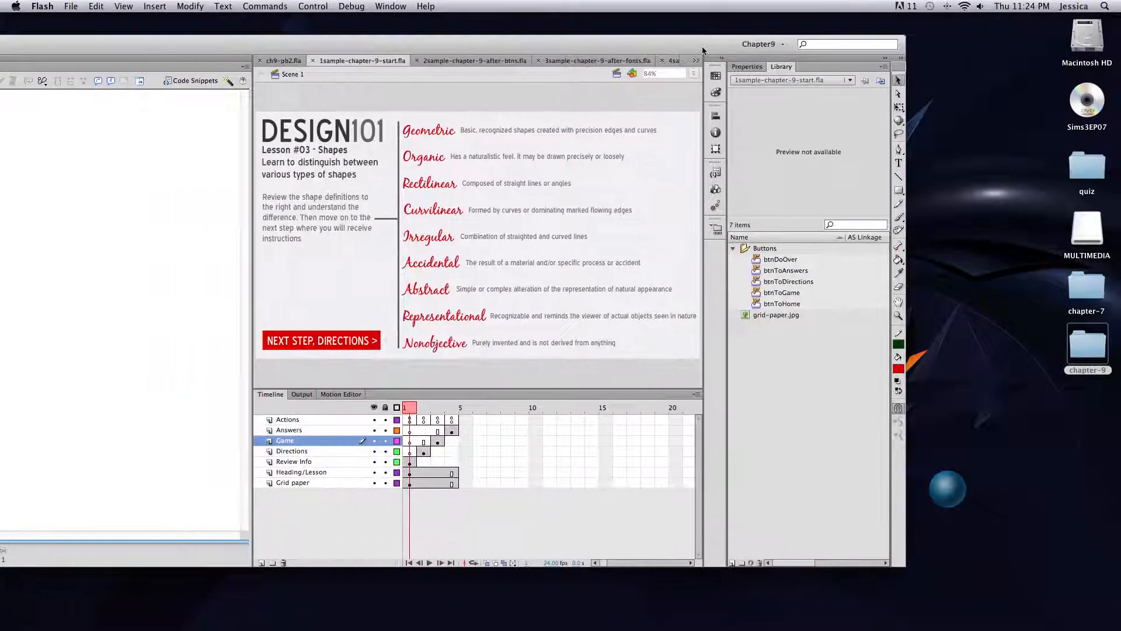
left_click_drag(703, 47, 776, 42)
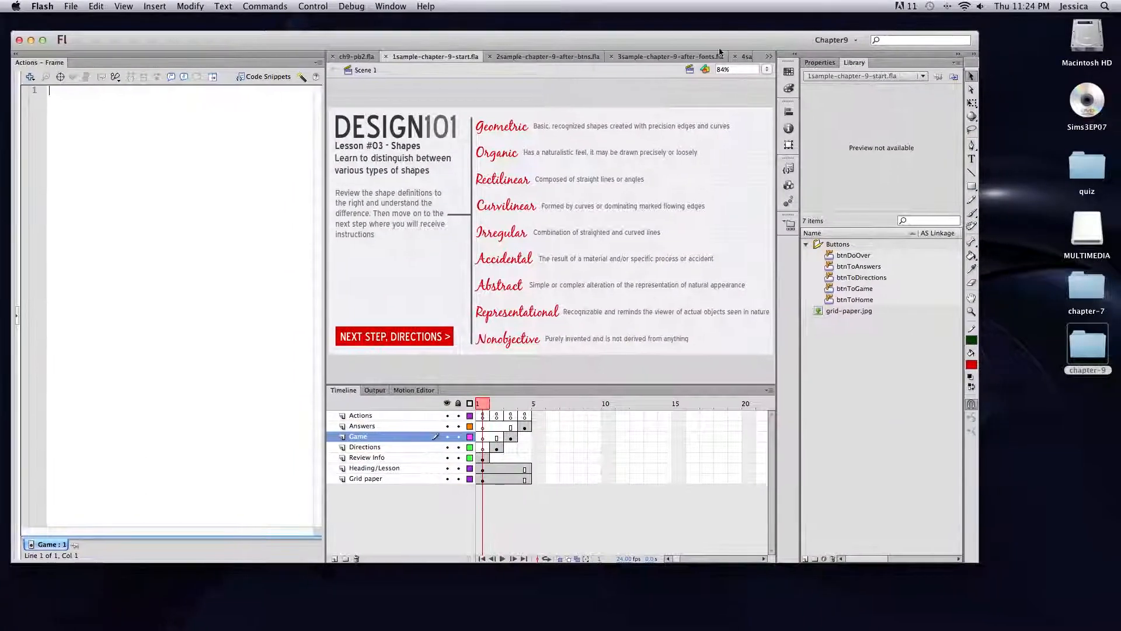
left_click_drag(134, 42, 123, 27)
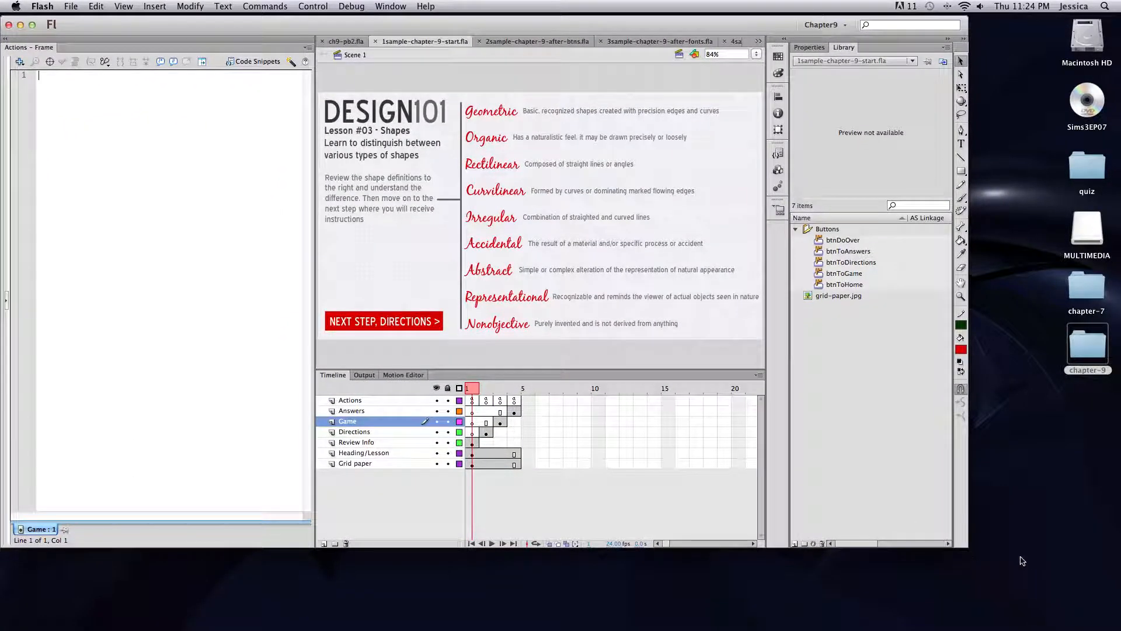
left_click_drag(969, 535, 1115, 560)
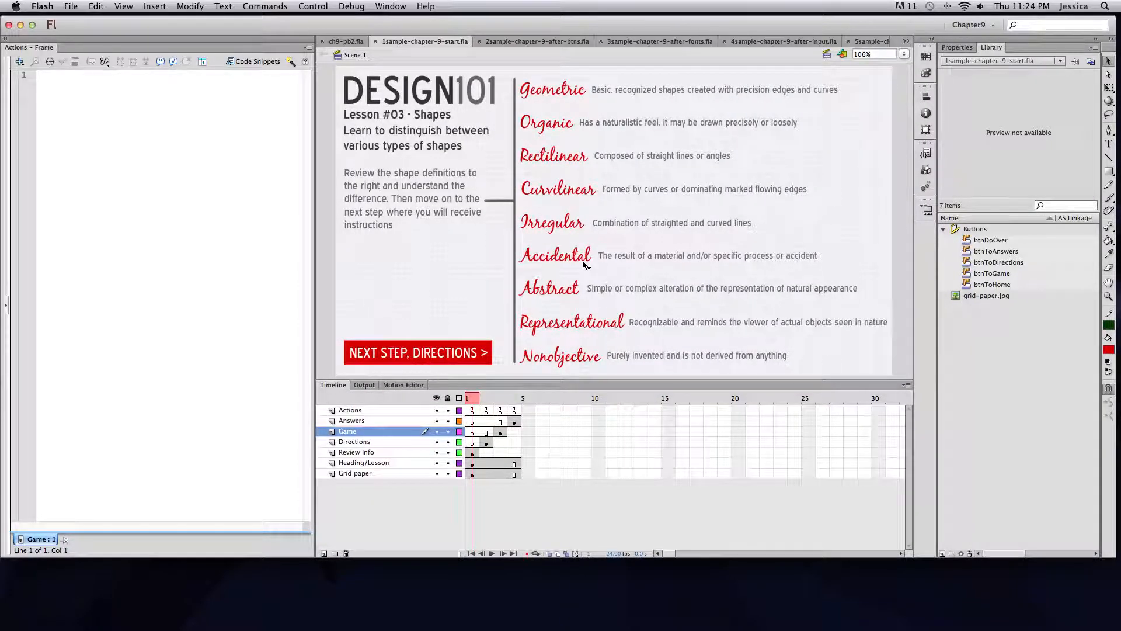
Step: Select frame 1 of the Actions layer and lock all timeline layers
left_click(472, 411)
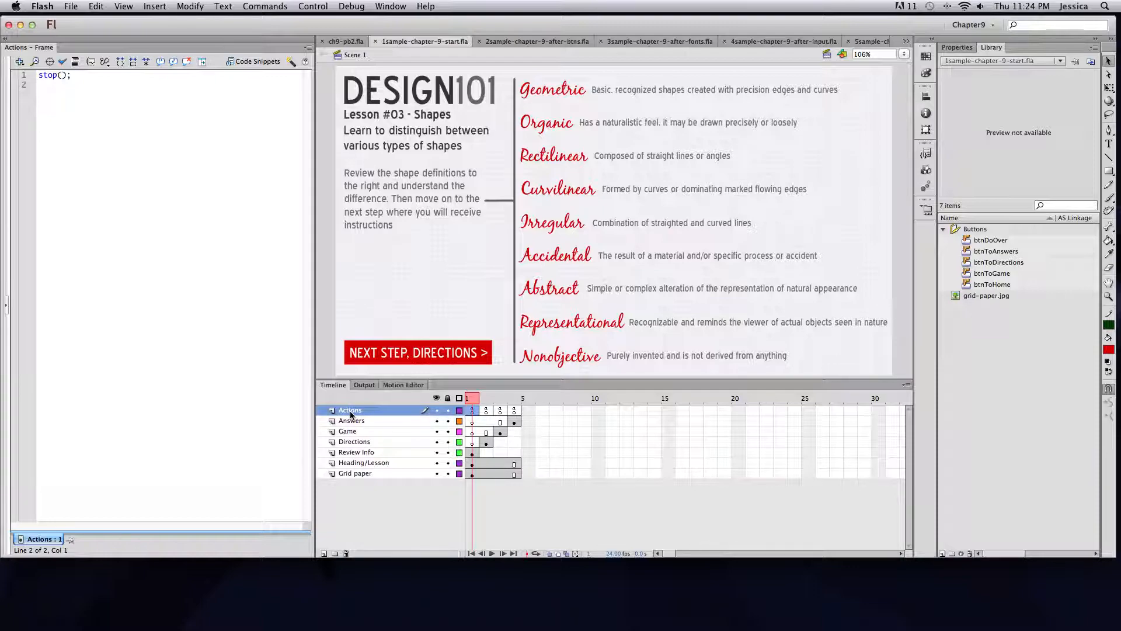
left_click(447, 399)
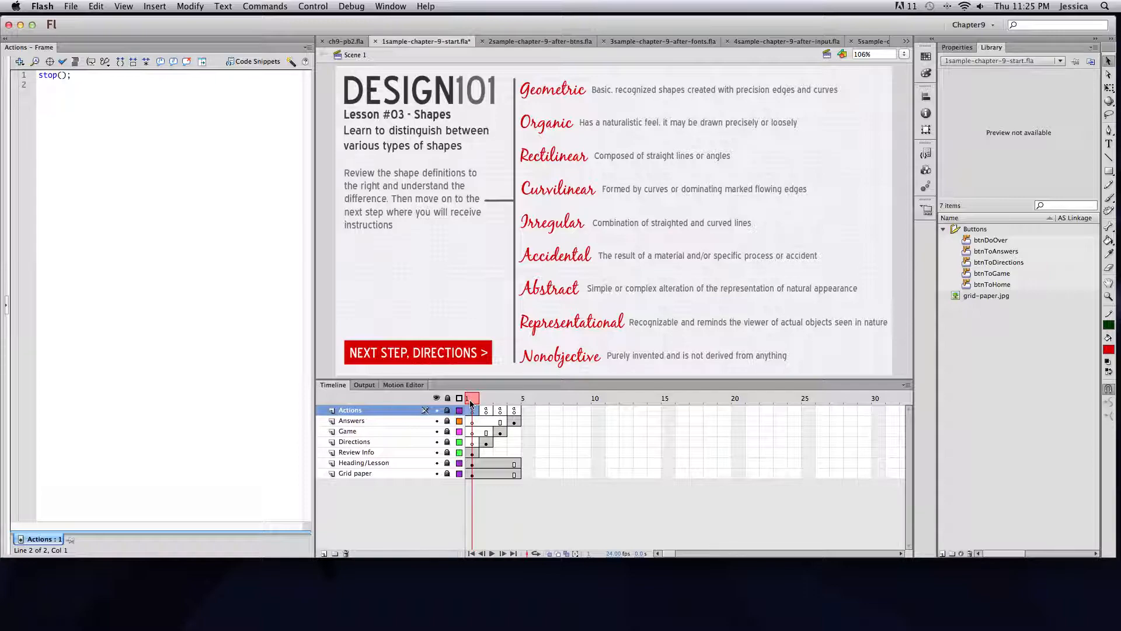
mouse_move(470, 403)
left_mouse_down()
mouse_move(517, 417)
mouse_move(470, 403)
left_mouse_up()
left_click(472, 414)
Step: Expand the collapsed panels containing Swatches, Align and Code Snippets, and unlock all timeline layers
left_click(931, 38)
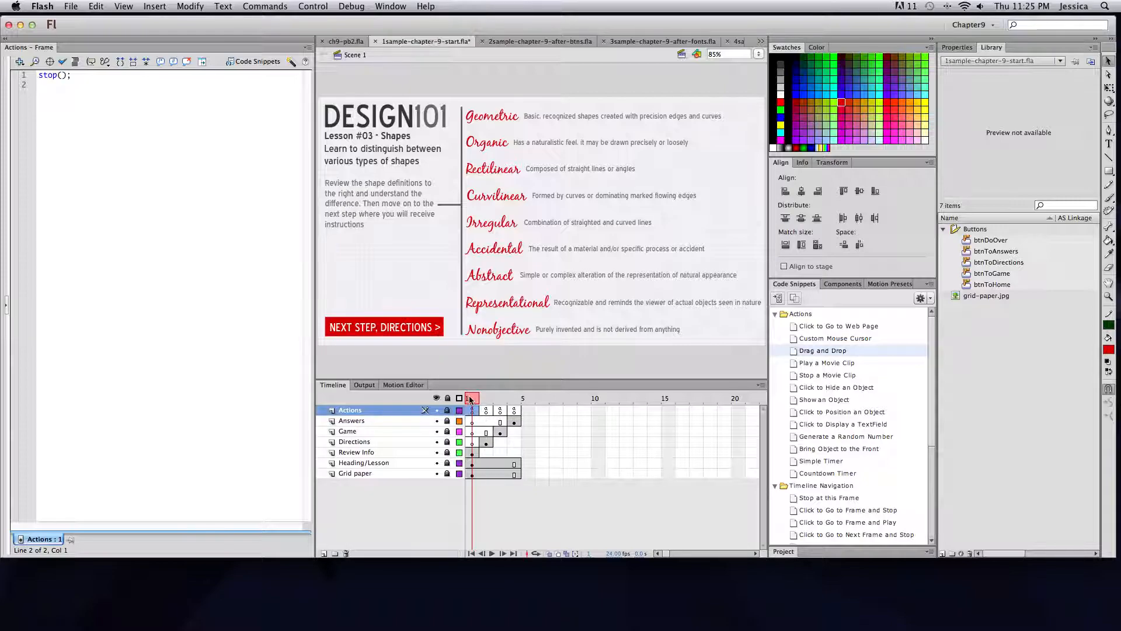
mouse_move(470, 398)
left_mouse_down()
mouse_move(485, 400)
mouse_move(474, 401)
left_mouse_up()
left_click(447, 399)
Step: Open the NEXT STEP, DIRECTIONS button symbol, examine its Up, Over and Down states and layers, and return to Scene 1
left_click(417, 332)
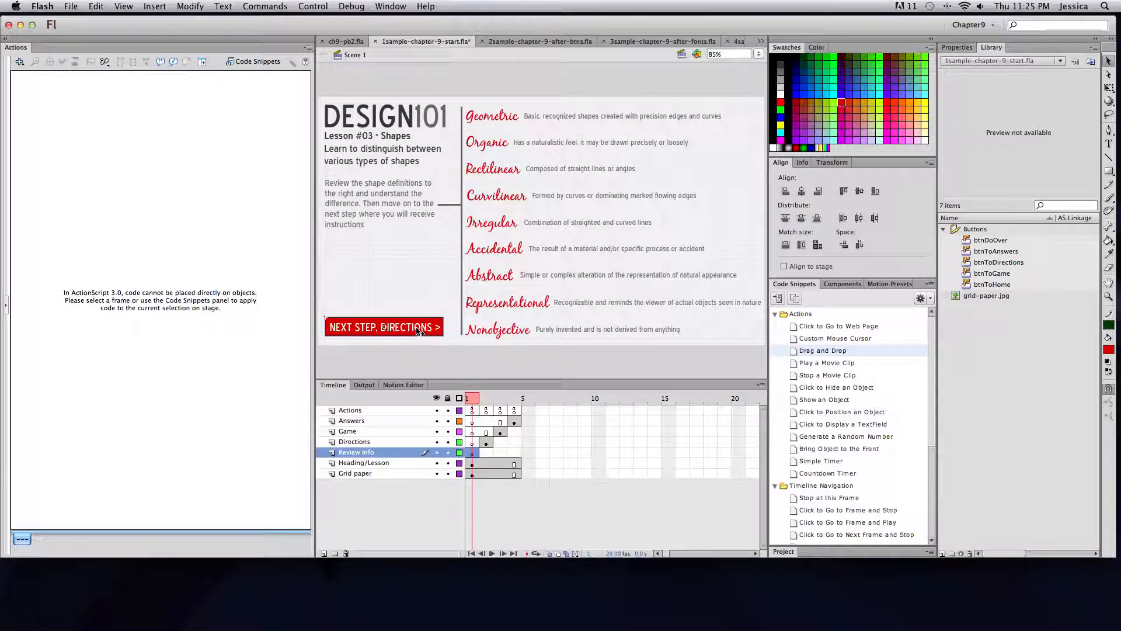
double_click(418, 330)
left_click(496, 403)
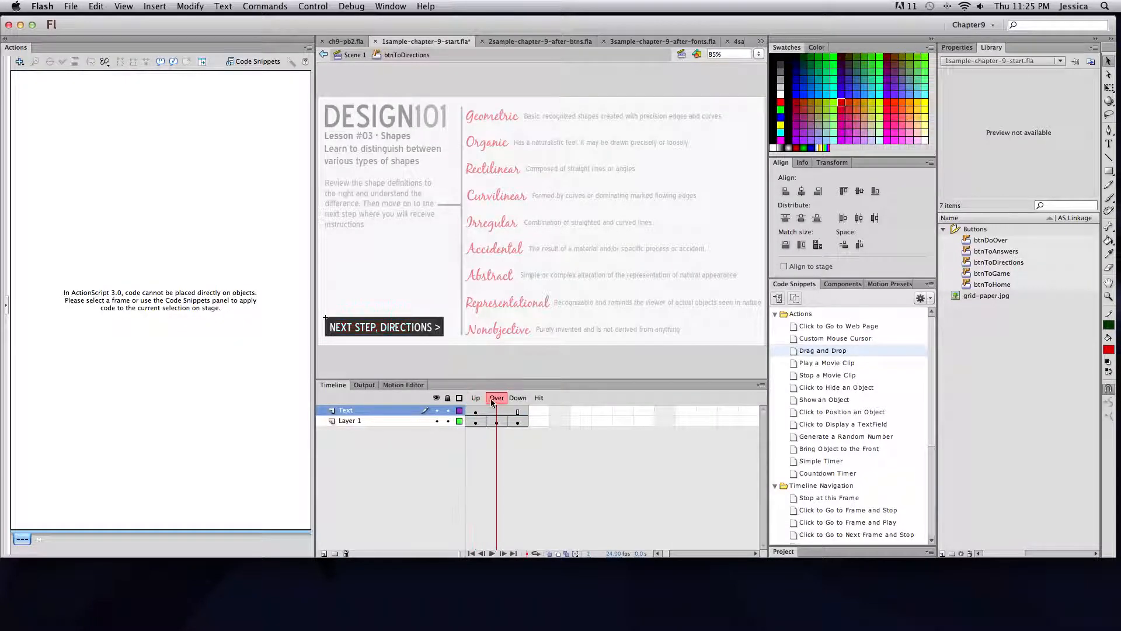
left_click(511, 402)
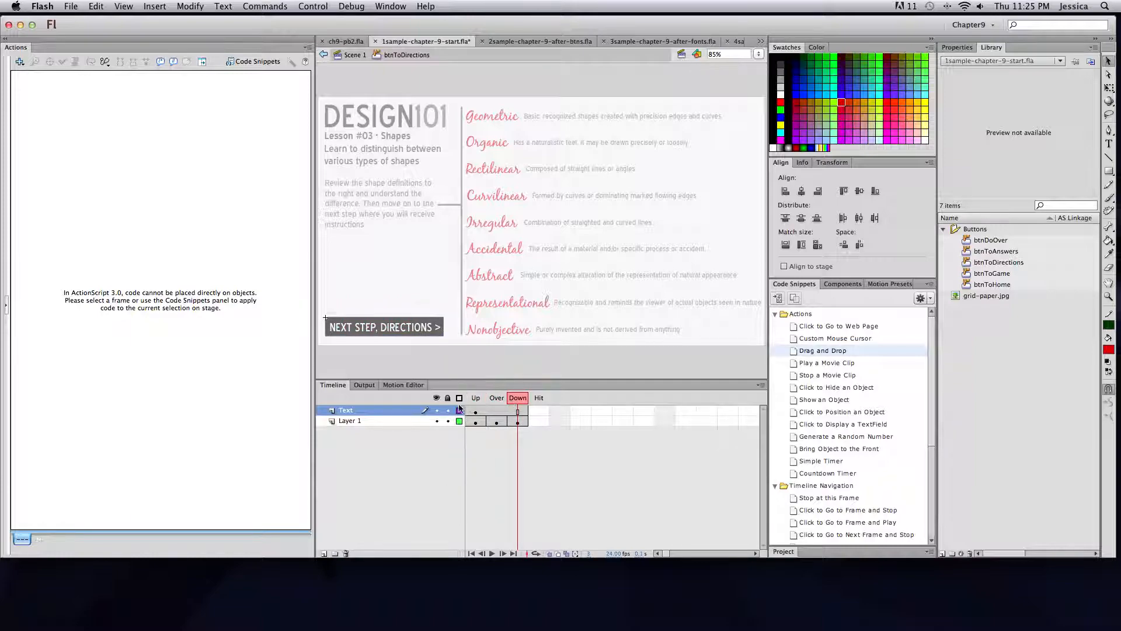
left_click(438, 411)
left_click(437, 412)
left_click(475, 399)
left_click(518, 400)
left_click(539, 422)
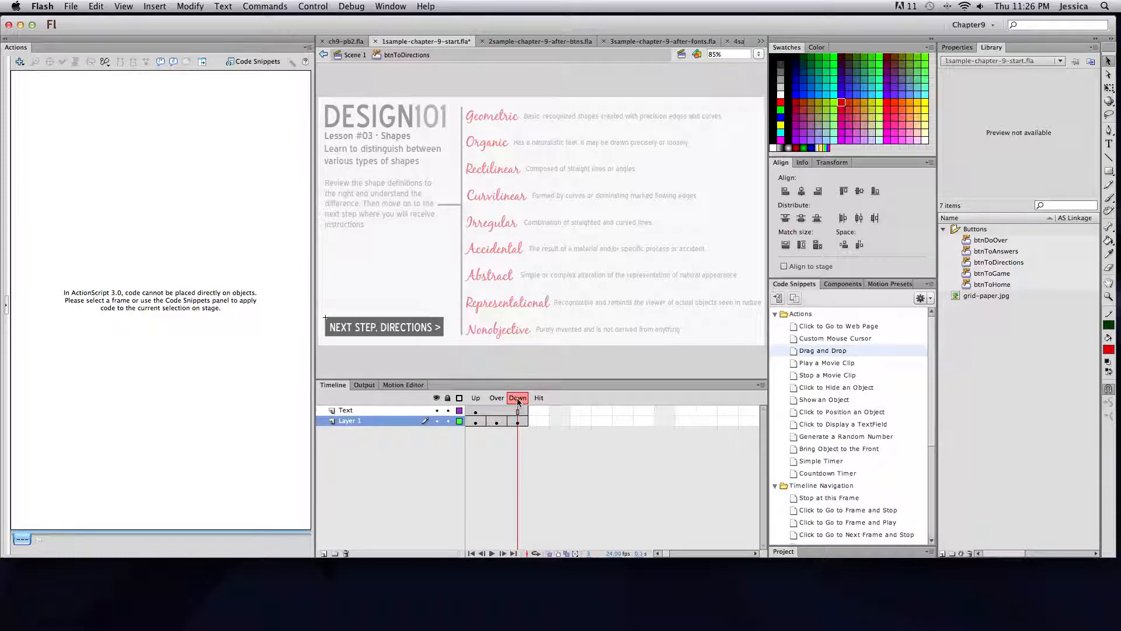
left_click(475, 399)
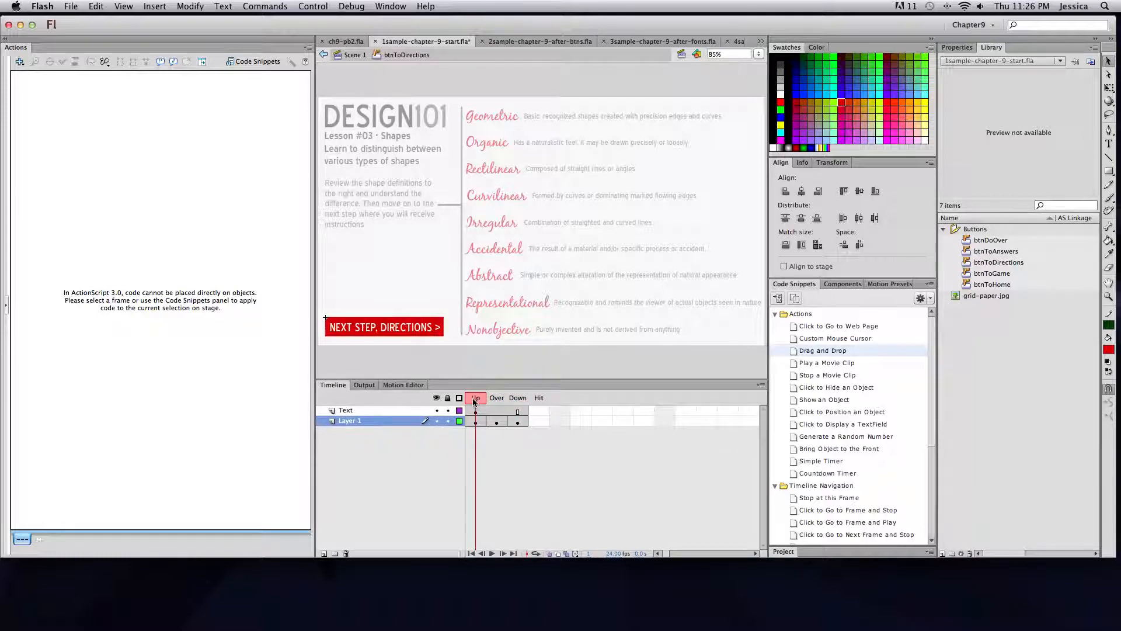
left_click(352, 55)
Step: Examine the Geometric text's properties on frame 1 and the dark panel and grid-paper background on frame 2
left_click(495, 119)
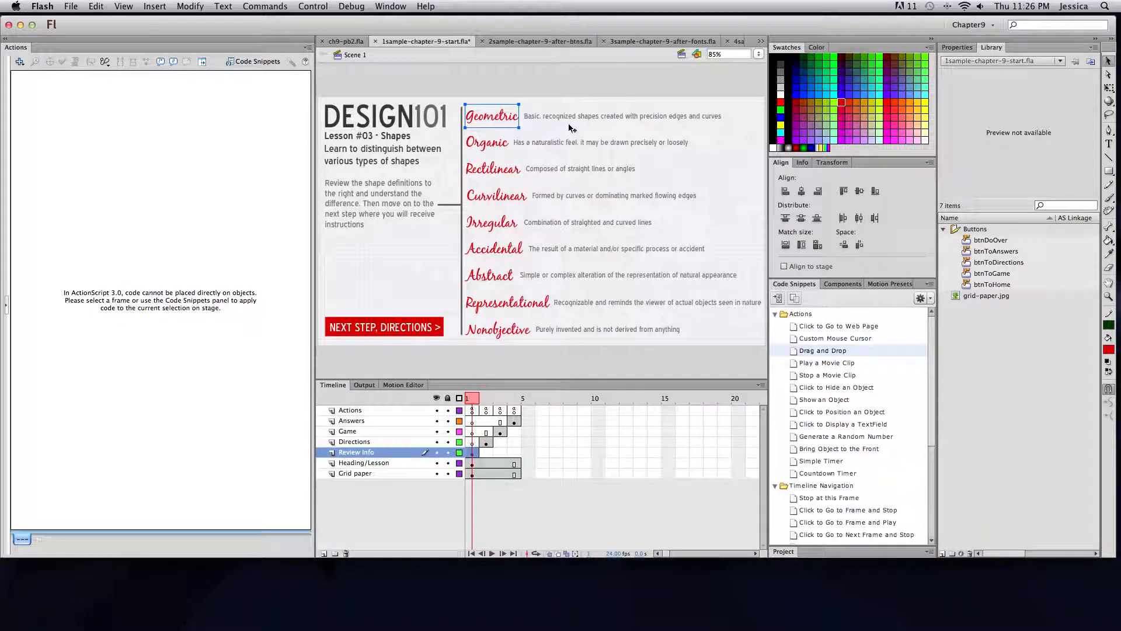
left_click(955, 47)
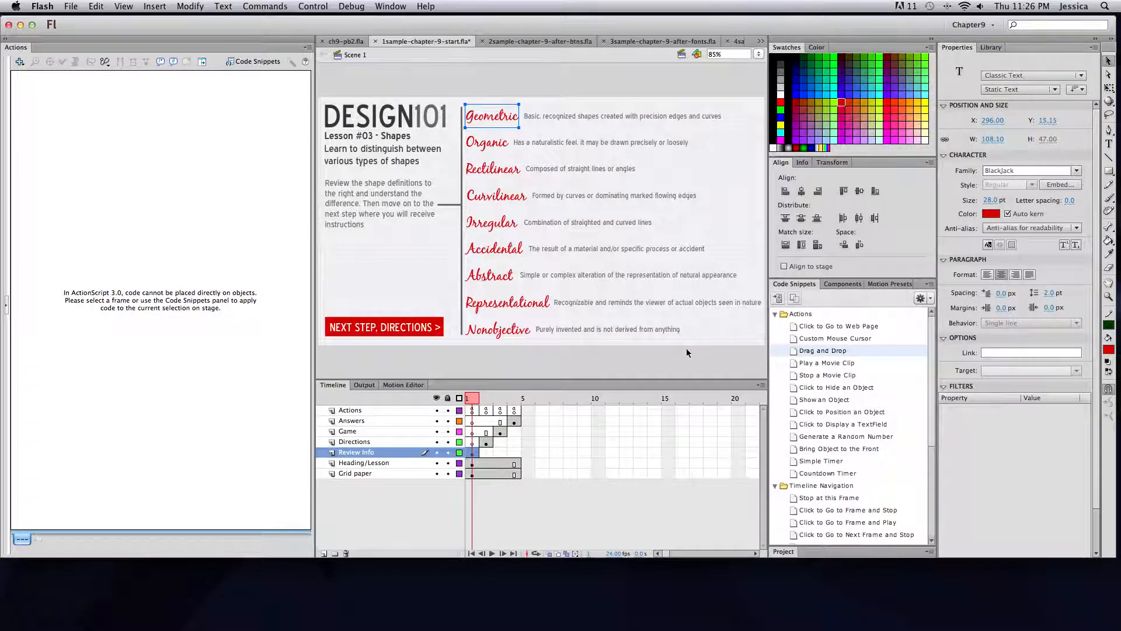
left_click(483, 399)
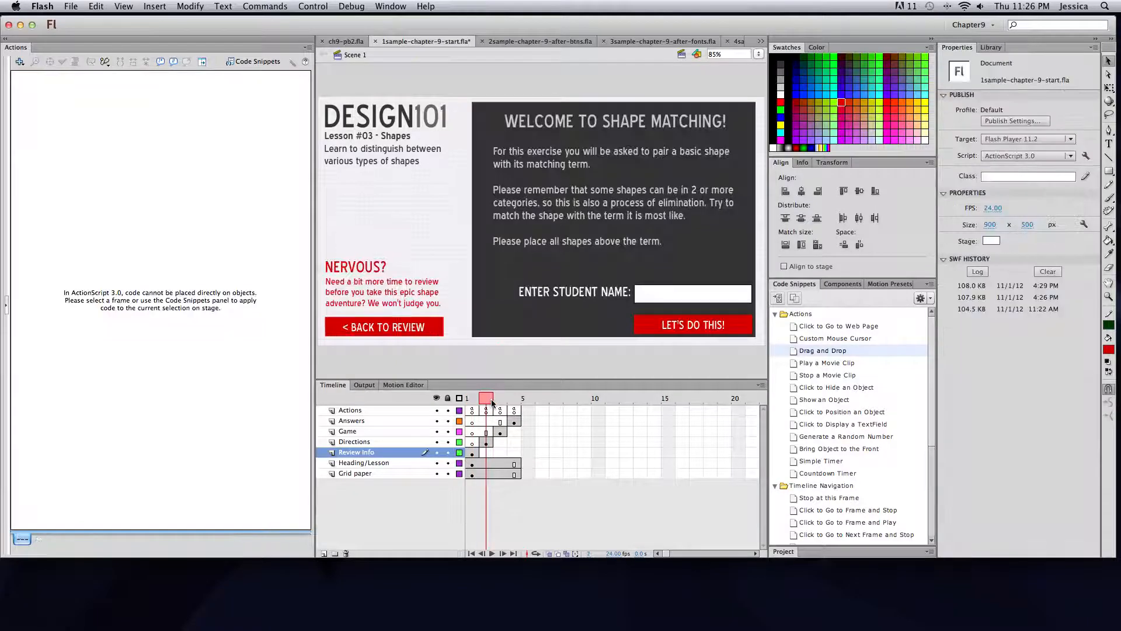
left_click(478, 121)
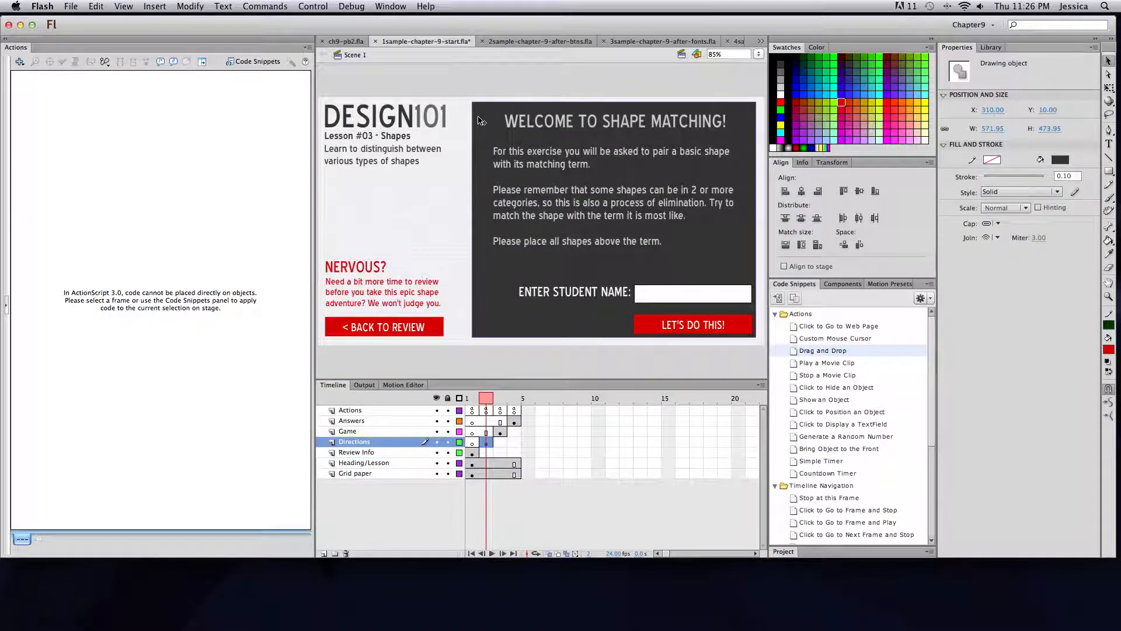
left_click(443, 179)
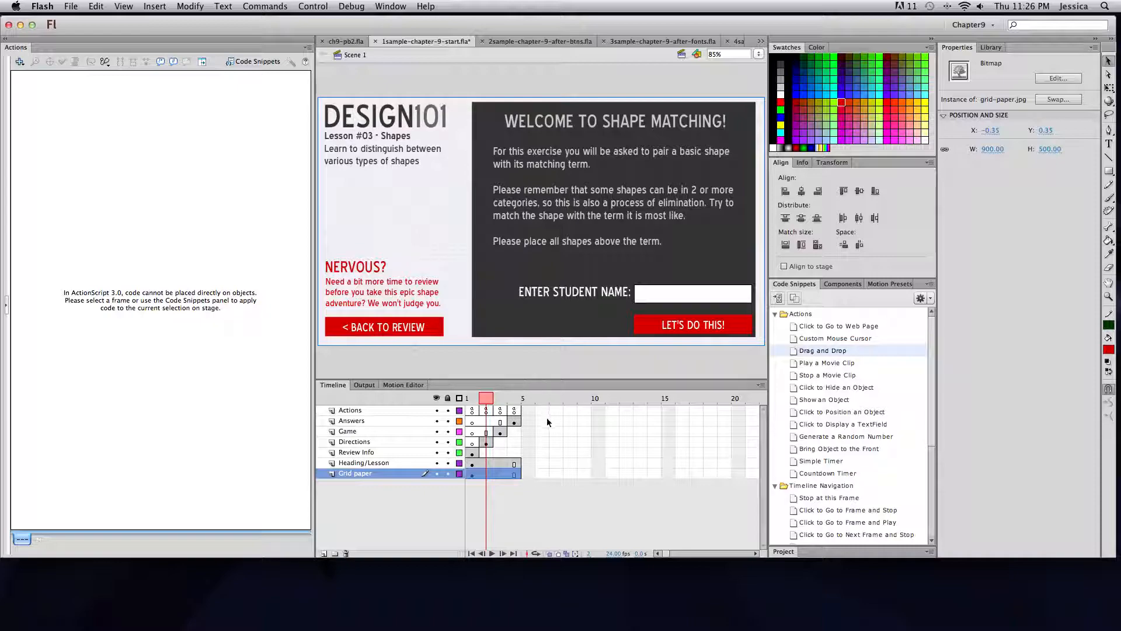
left_click(473, 400)
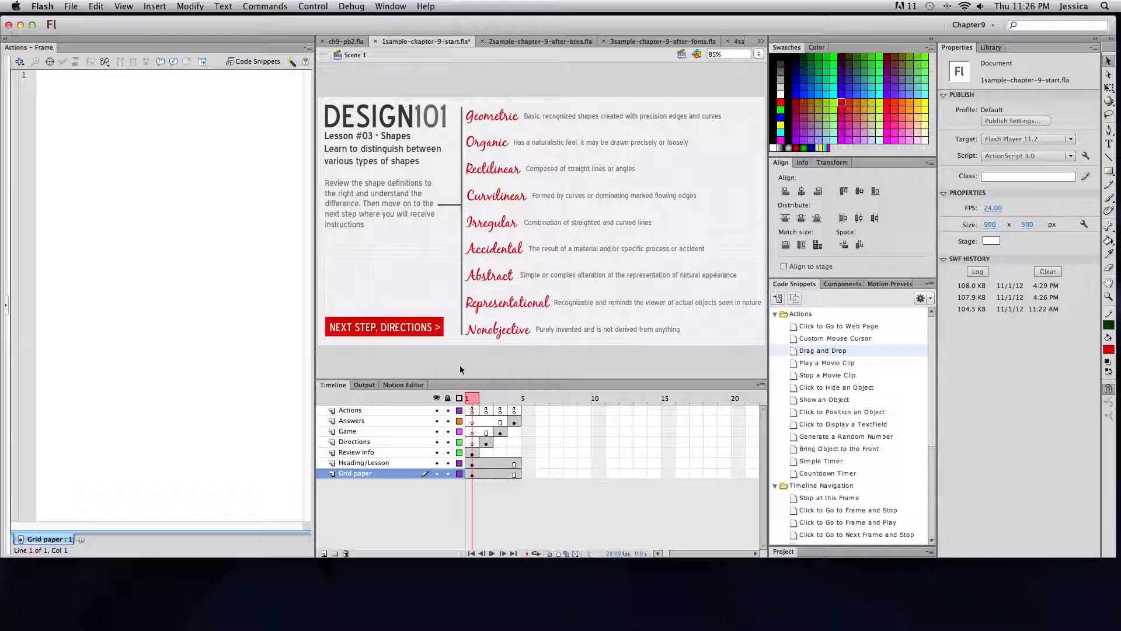
Step: Compare the NEXT STEP, DIRECTIONS button's instance name with its library symbol btnToDirections
left_click(435, 328)
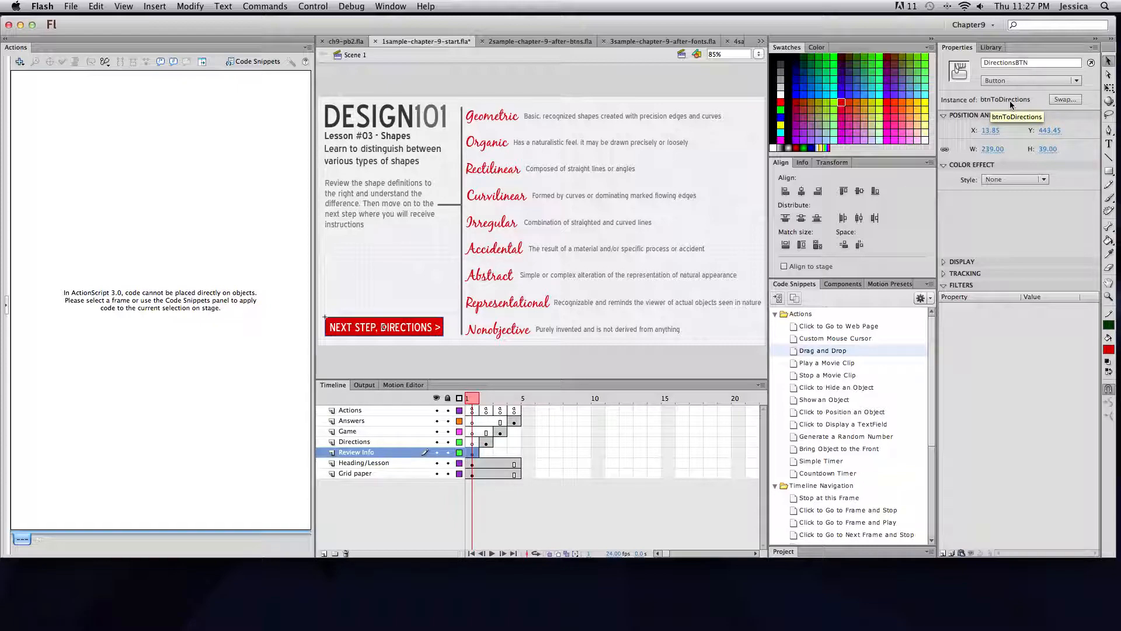
left_click(990, 48)
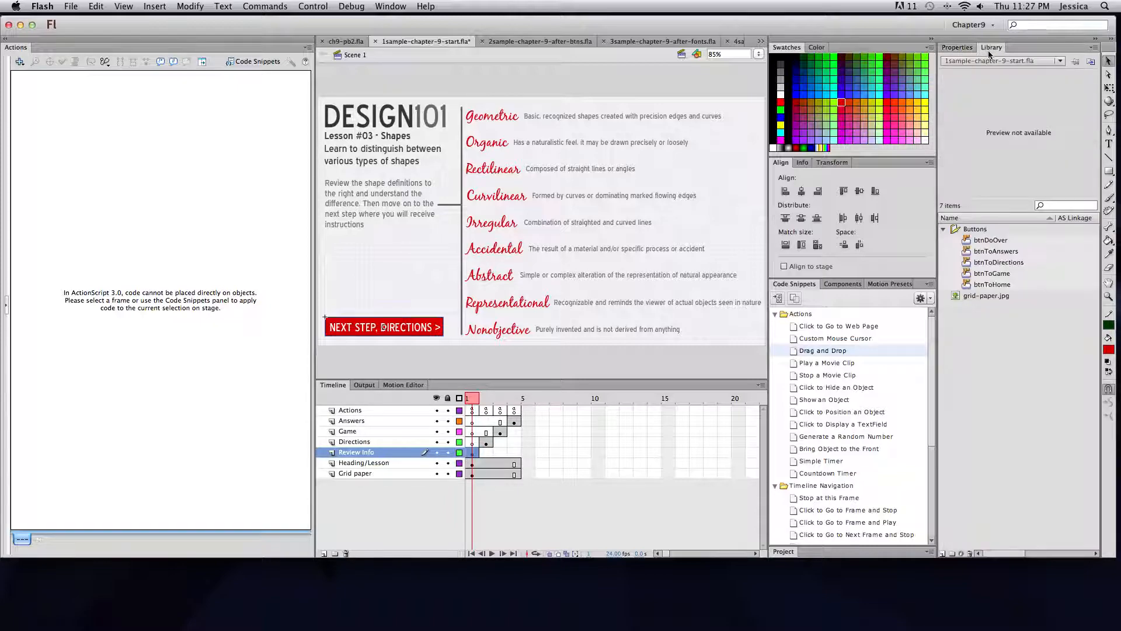
left_click(971, 266)
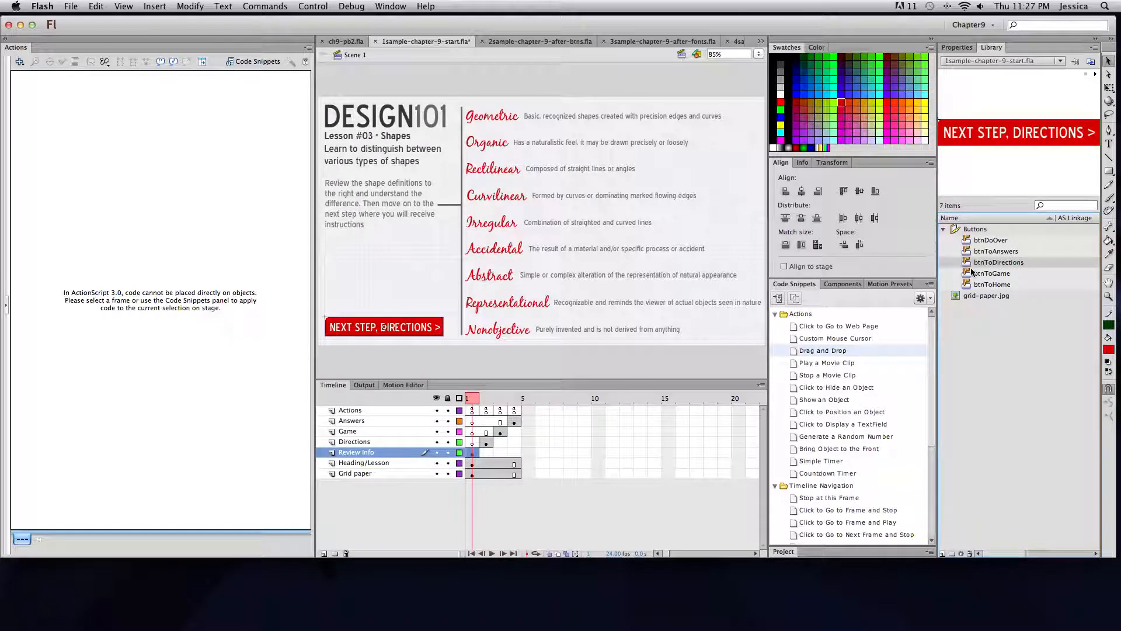
left_click(961, 47)
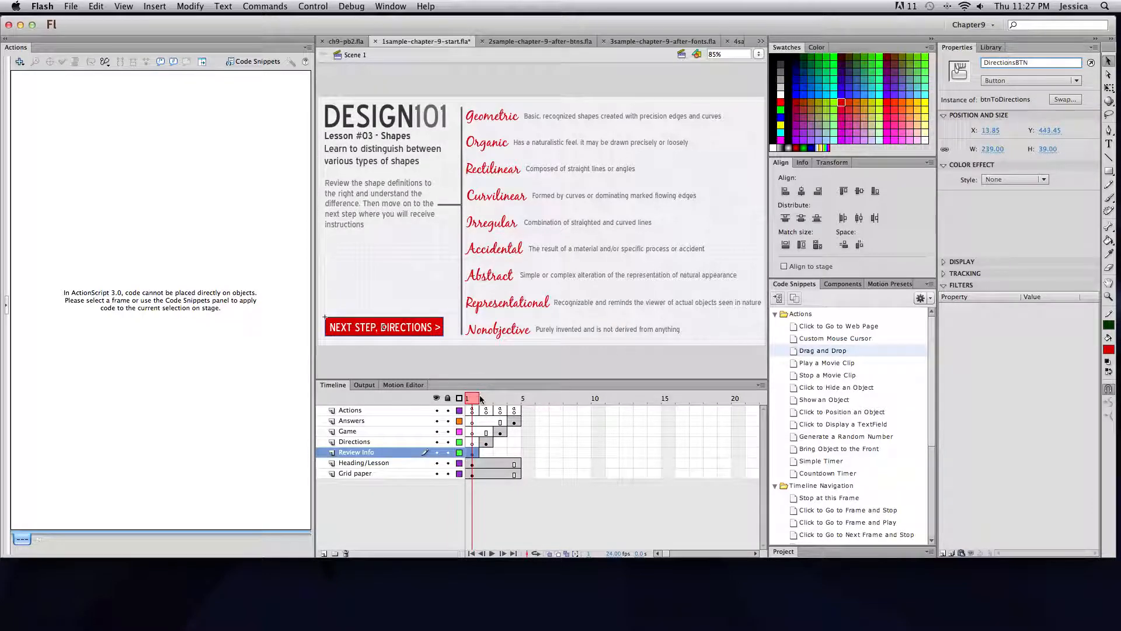
Step: Apply the Click to Go to Frame and Stop code snippet to the NEXT STEP, DIRECTIONS button and review its event listener line
left_click(426, 325)
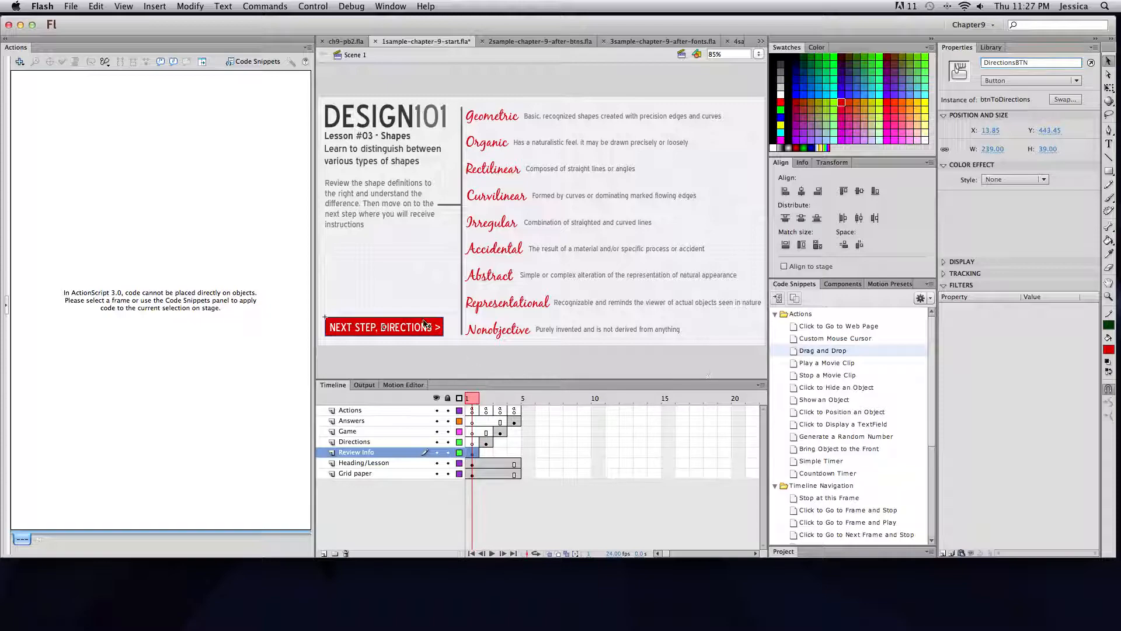
double_click(794, 510)
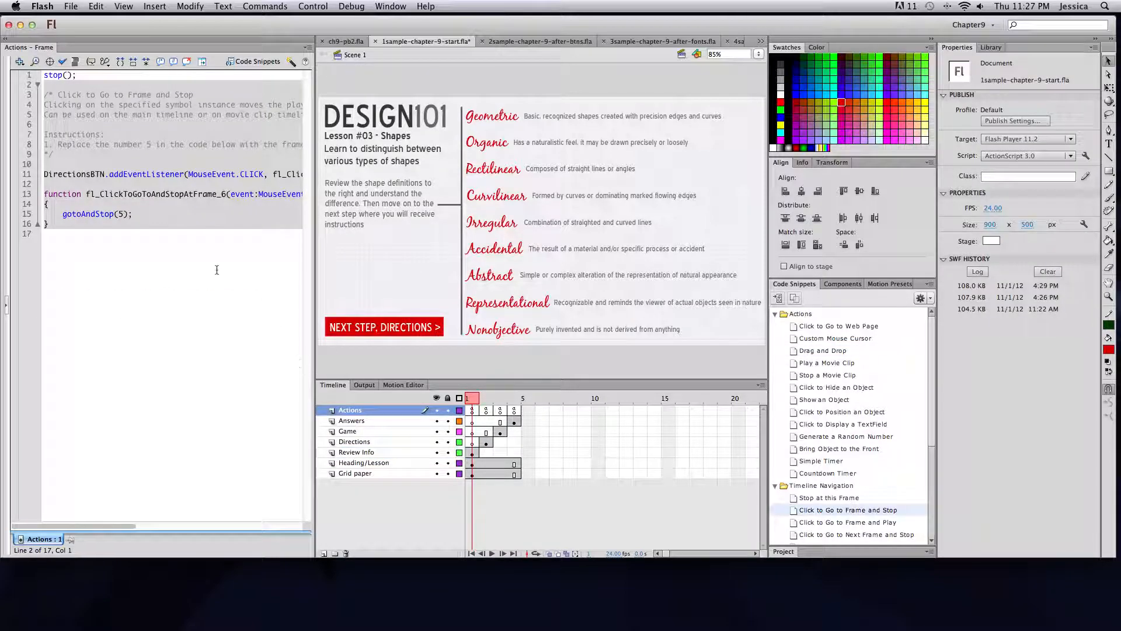
left_click(73, 175)
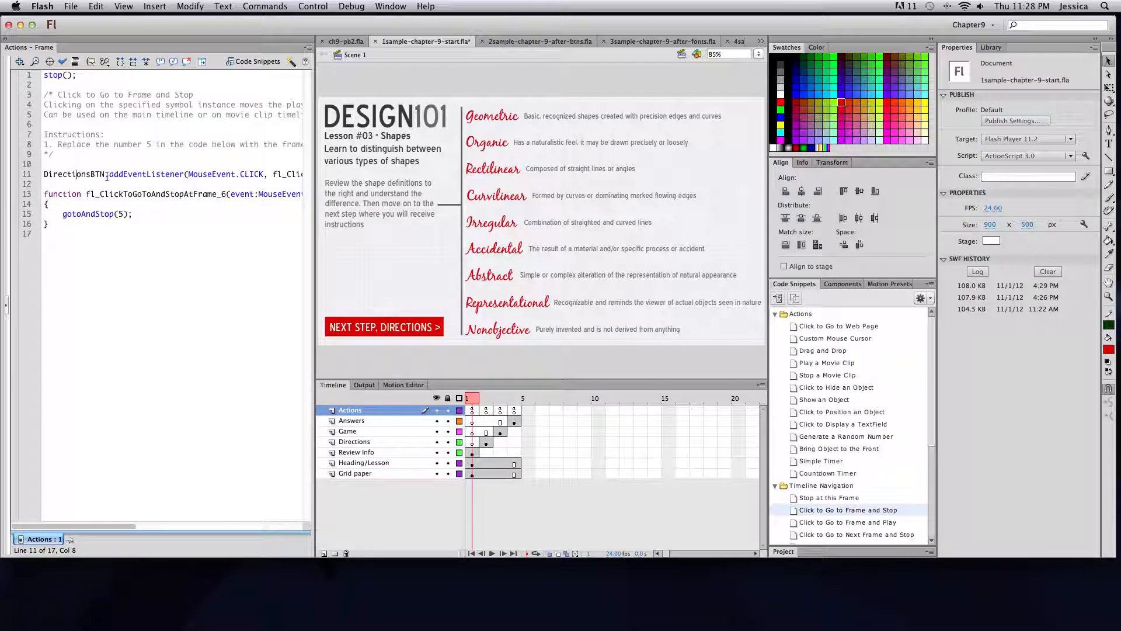
scroll(107, 176, "right", 3)
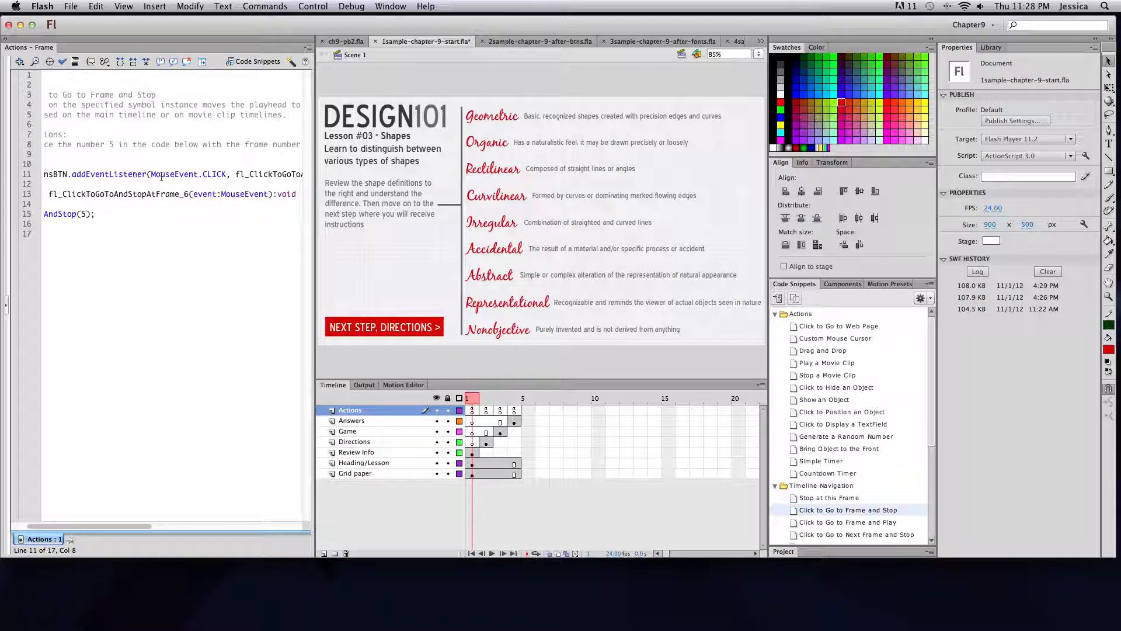
Step: Set the gotoAndStop frame number in the DirectionsBTN code to 2 and select the snippet's instruction comment block
scroll(220, 176, "right", 6)
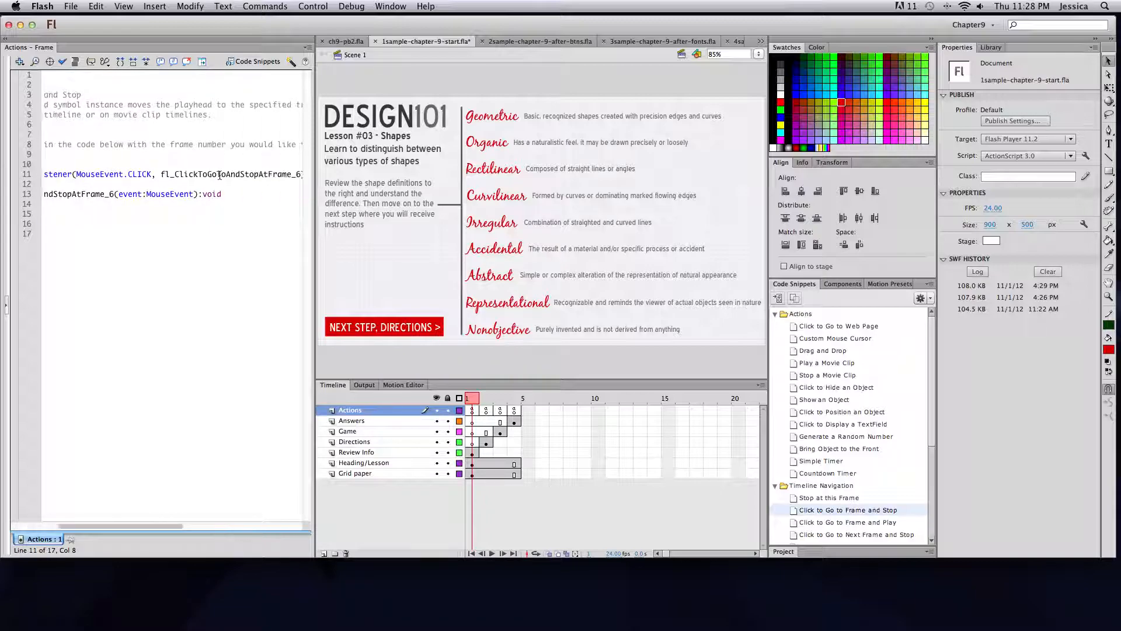
scroll(220, 175, "right", 3)
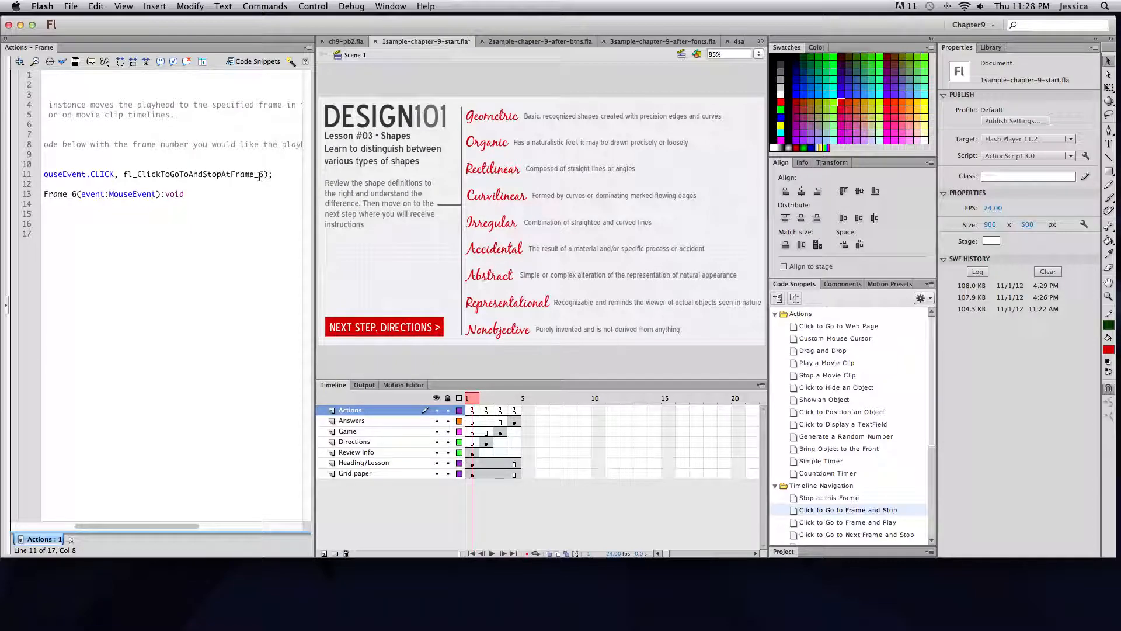
scroll(257, 177, "left", 10)
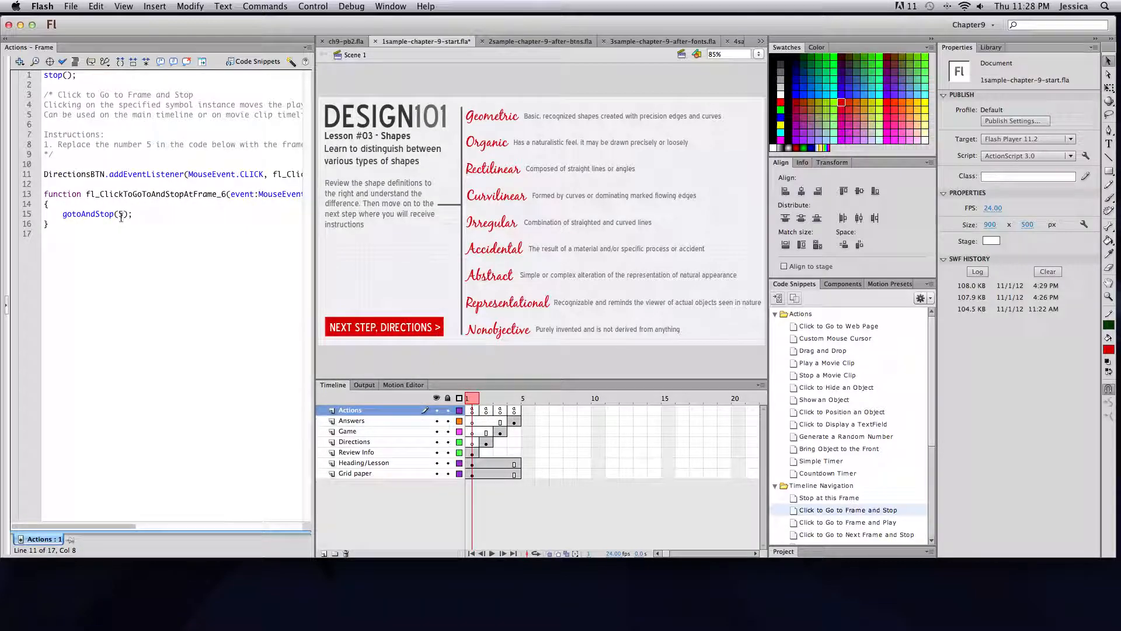
left_click(118, 213)
type("2")
left_click_drag(87, 156, 45, 94)
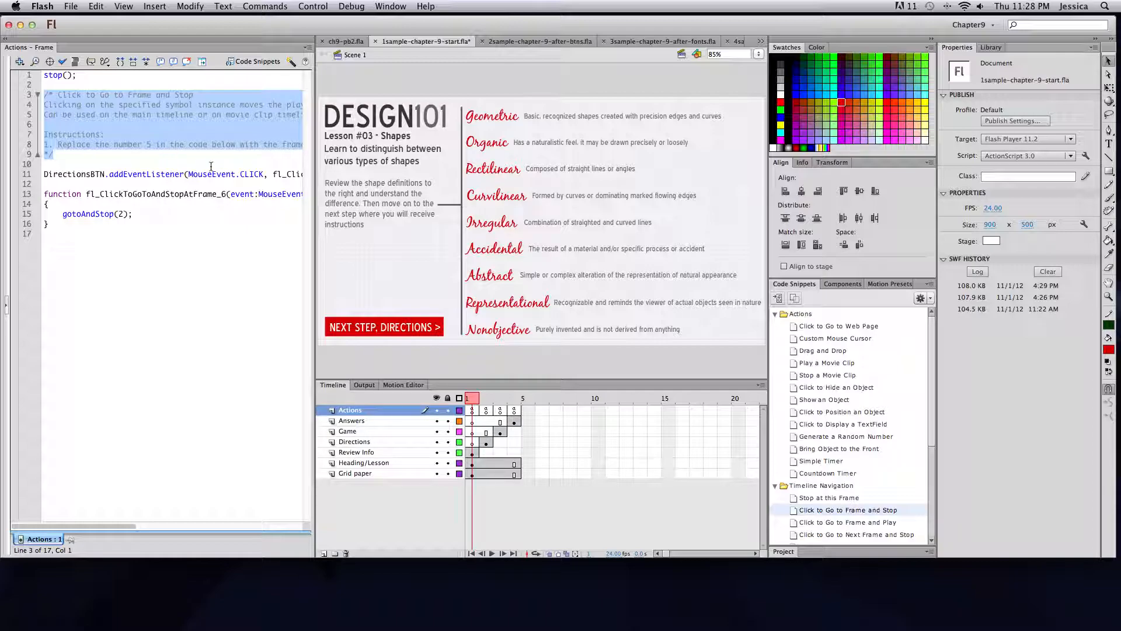
Step: Apply the Click to Go to Frame and Stop code snippet to the BACK TO REVIEW button on frame 2
left_click(487, 403)
left_click(432, 334)
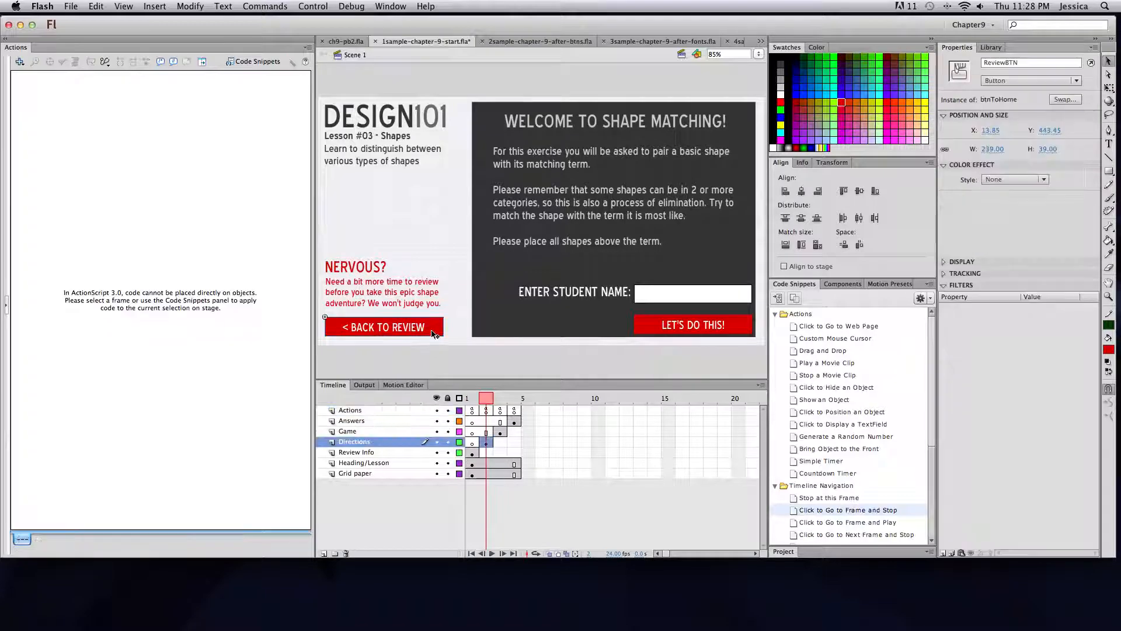
double_click(795, 511)
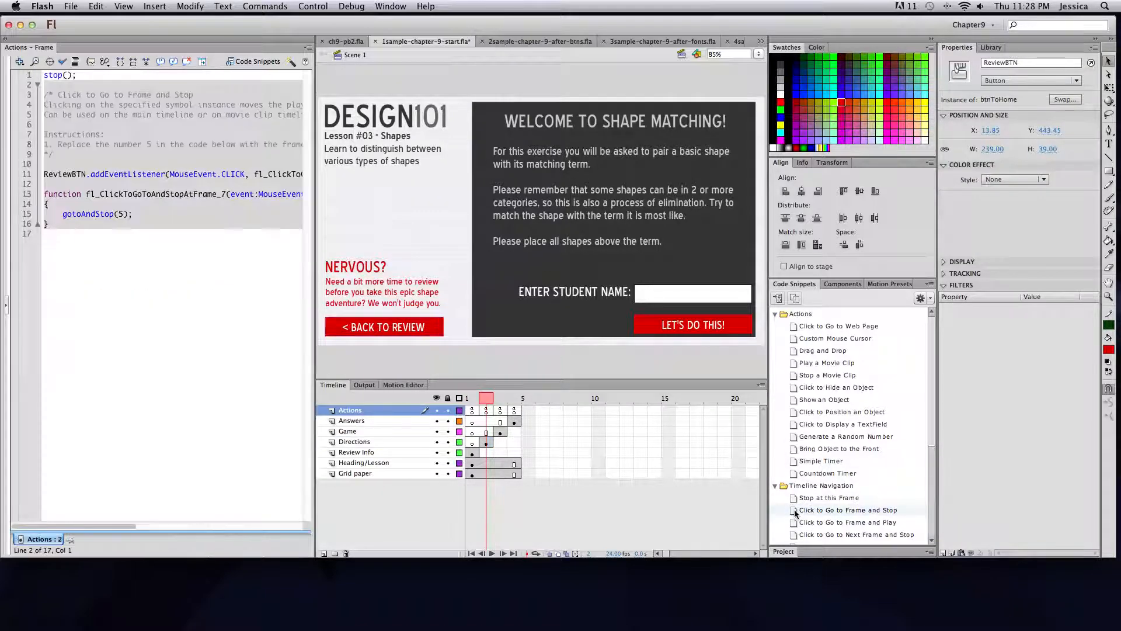
left_click(105, 208)
left_click(123, 215)
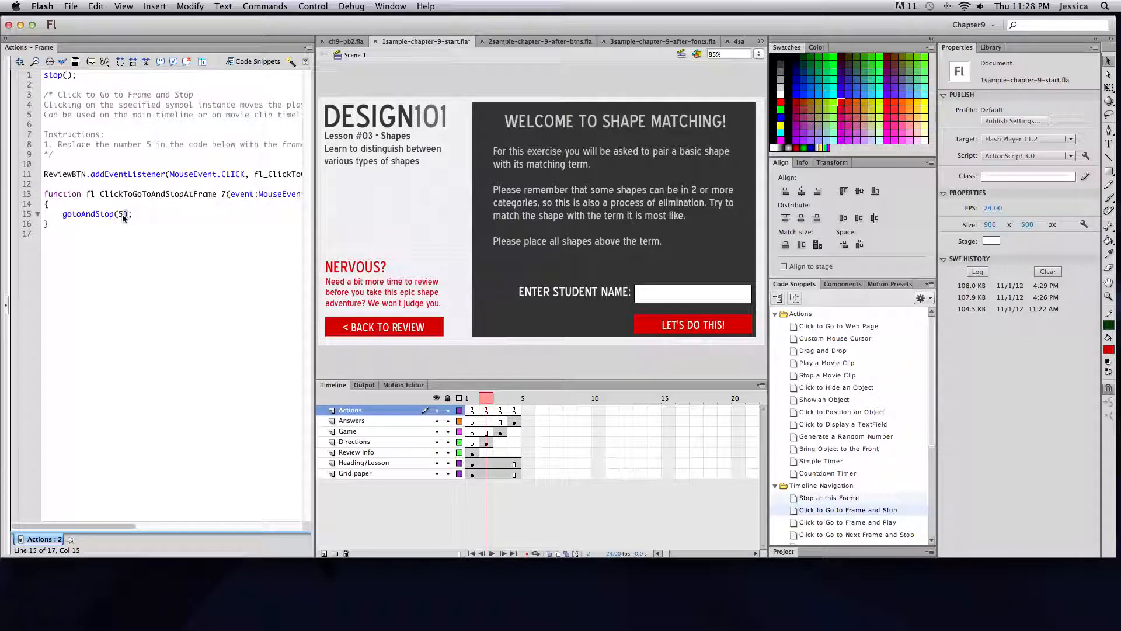
Step: Set the gotoAndStop frame number in the ReviewBTN code on the Actions layer's frame 2 to 1
left_click(437, 331)
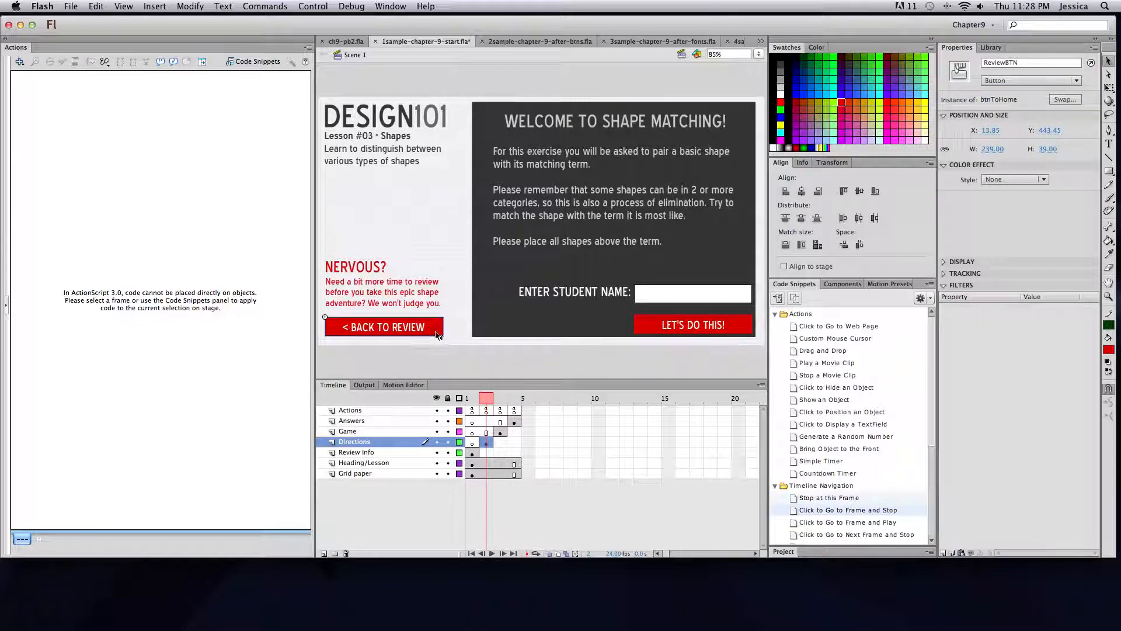
left_click(489, 444)
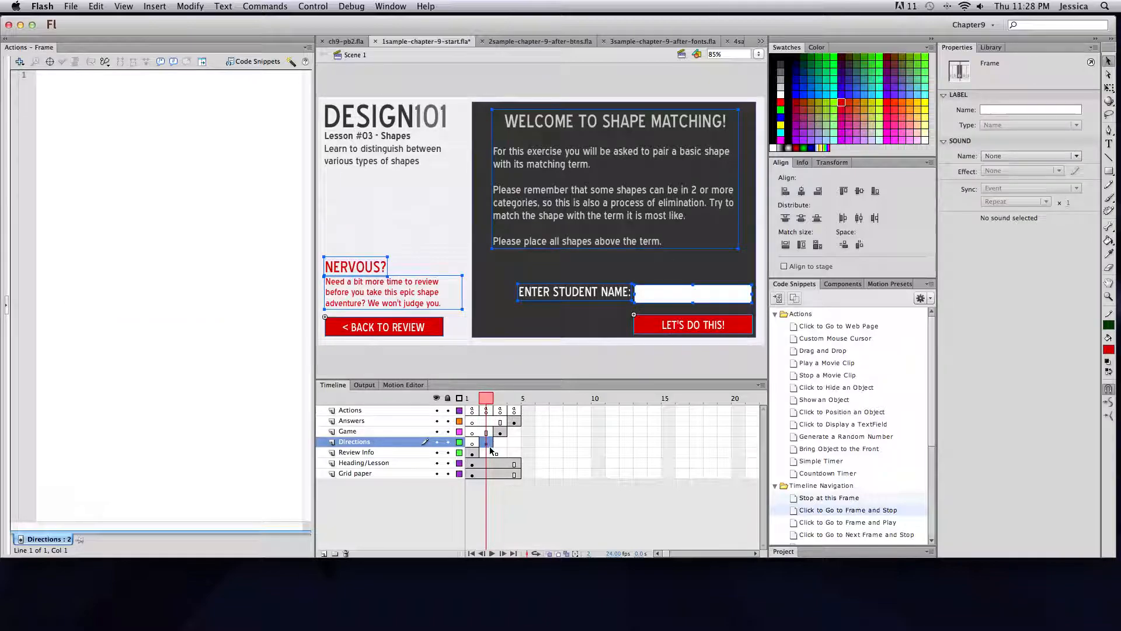
left_click(450, 369)
left_click(486, 411)
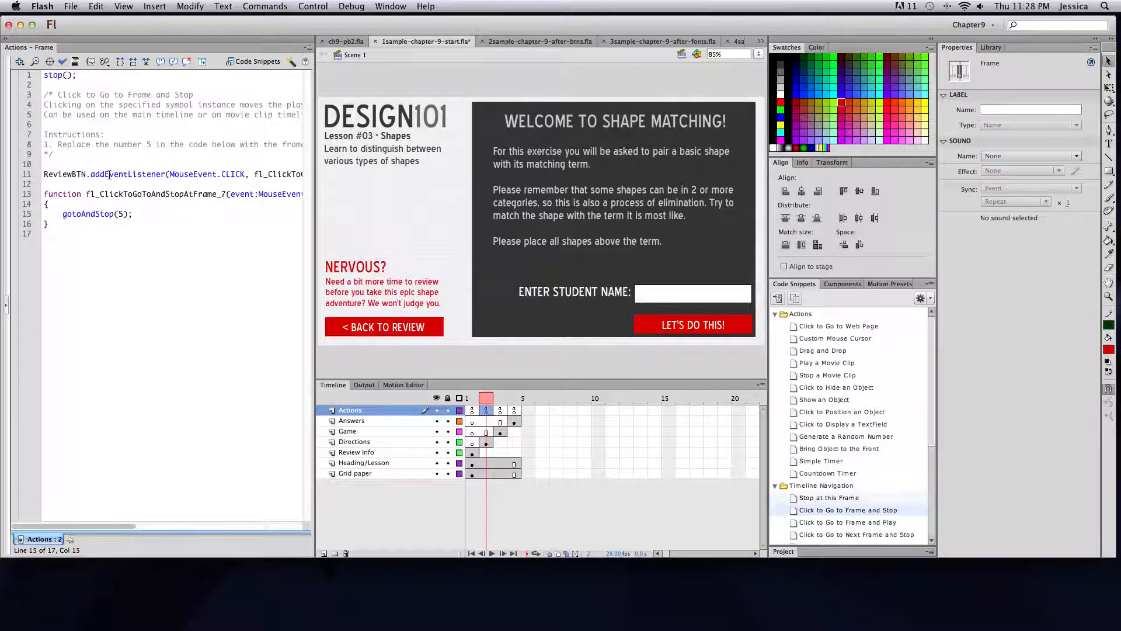
left_click(122, 215)
Step: Apply the Click to Go to Frame and Stop snippet to the LET'S DO THIS! button and set its gotoAndStop frame to 3
left_click(696, 330)
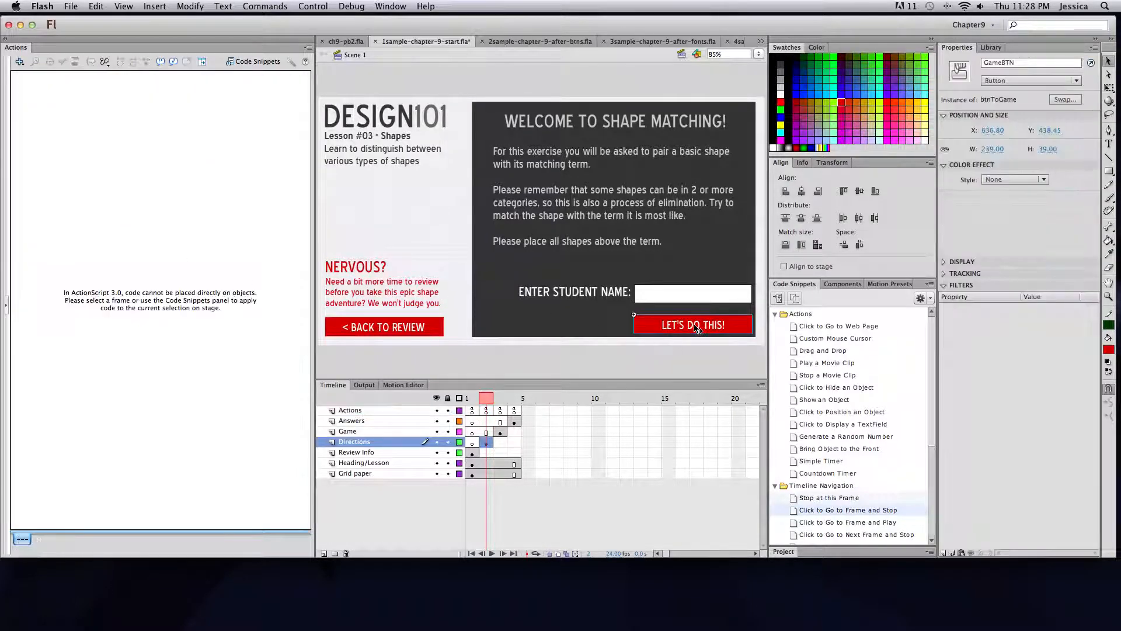
double_click(797, 510)
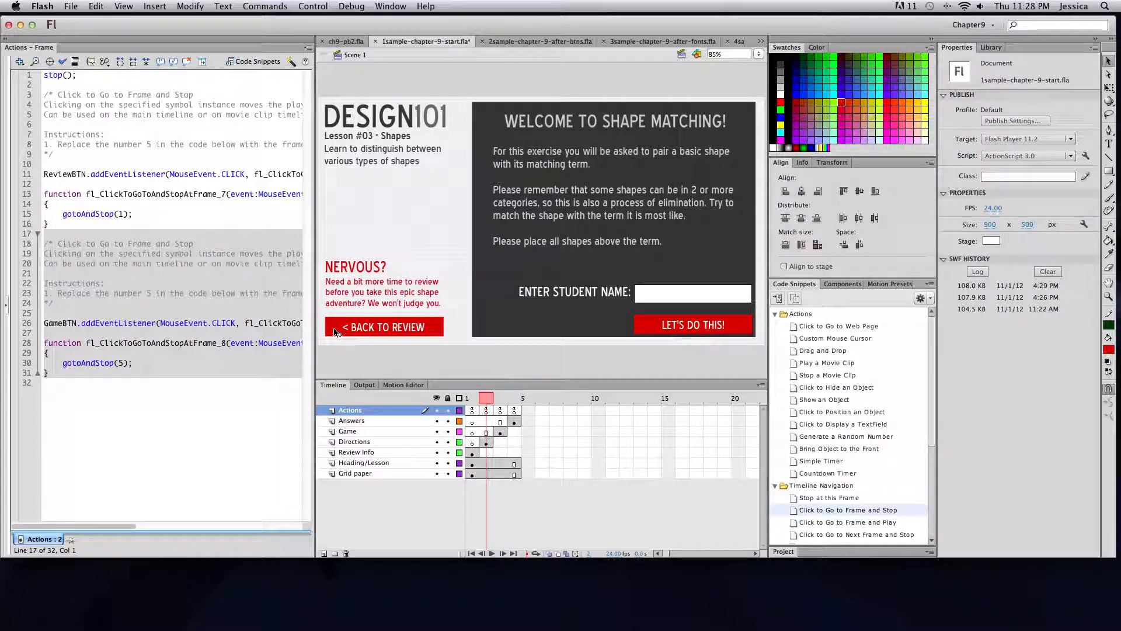
left_click(118, 363)
type("3")
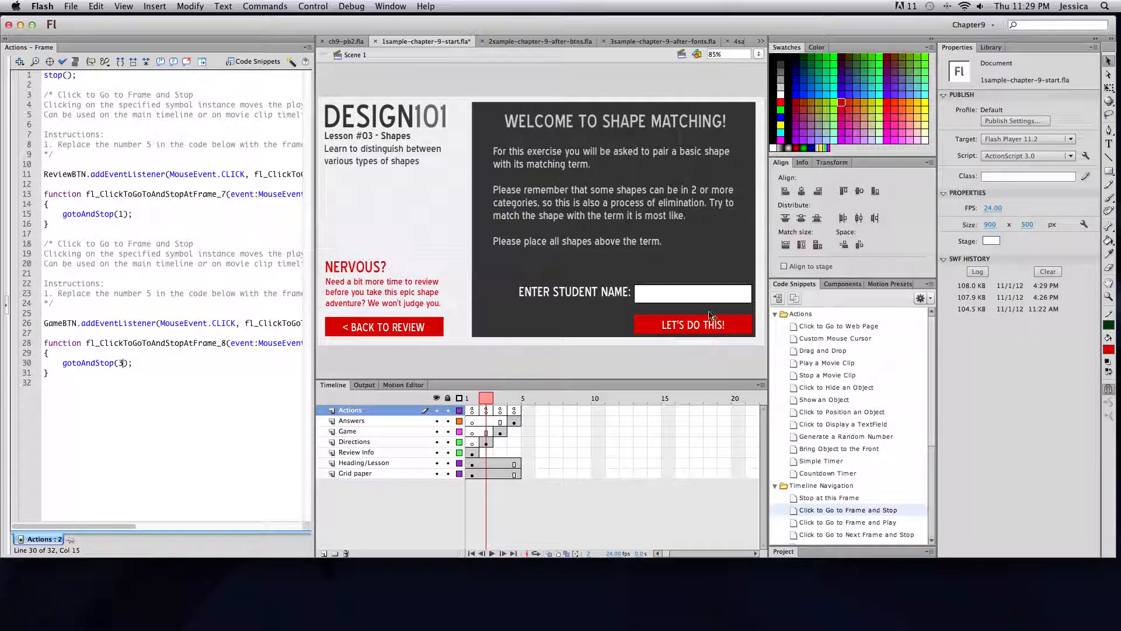
Step: Switch to 2sample-chapter-9-after-btns.fla and examine the Actions layer's button code on frames 1 to 4
left_click(512, 41)
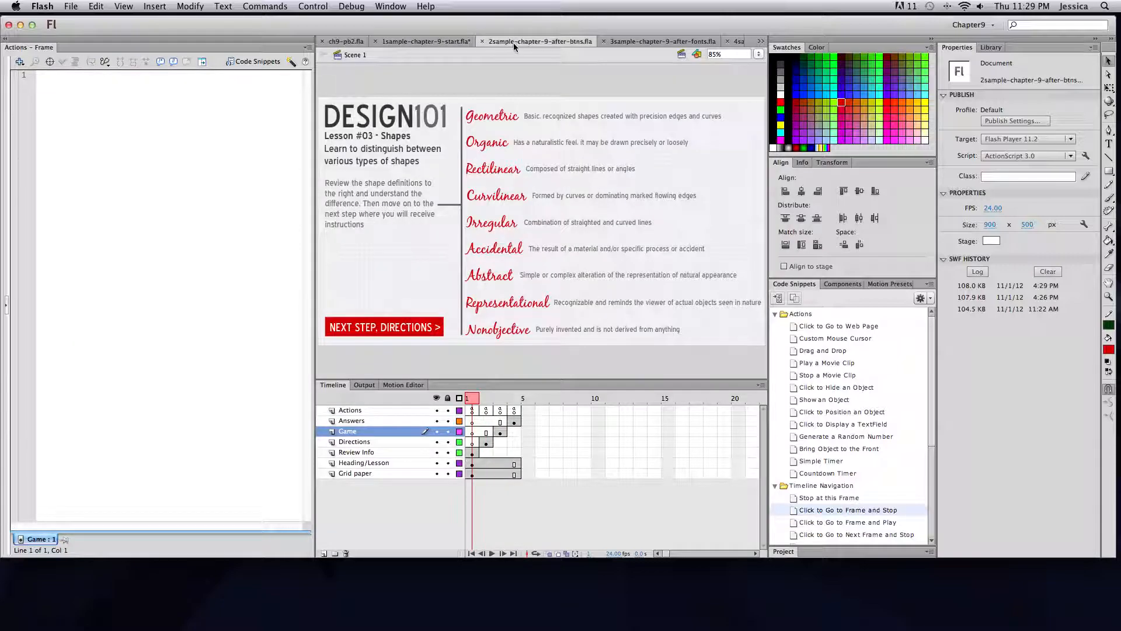
left_click(474, 411)
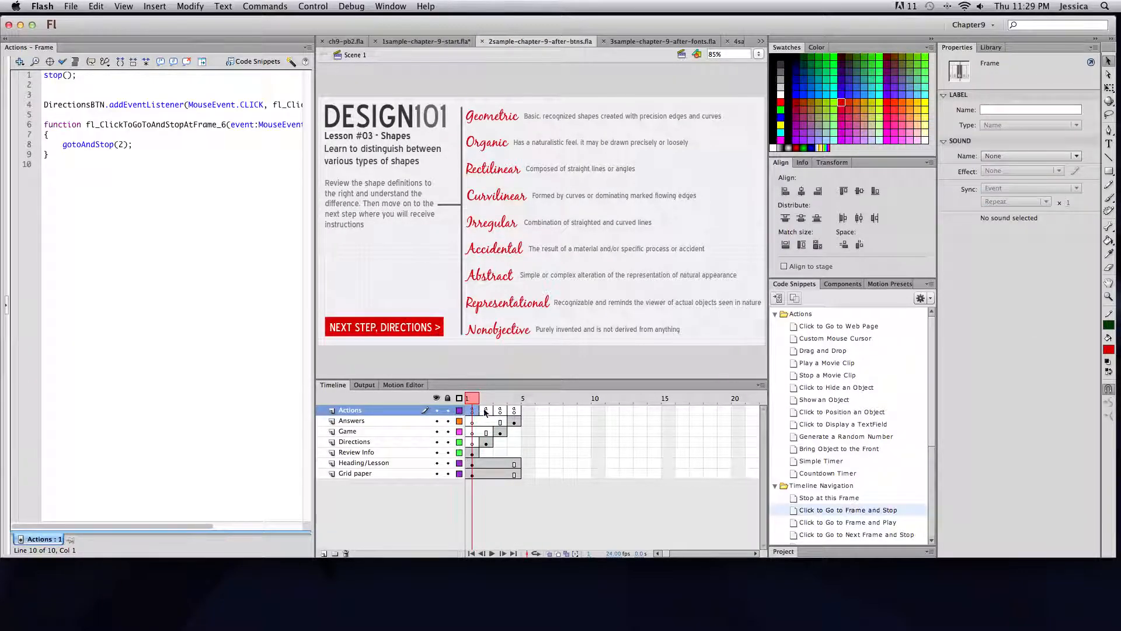
left_click(485, 411)
left_click(500, 410)
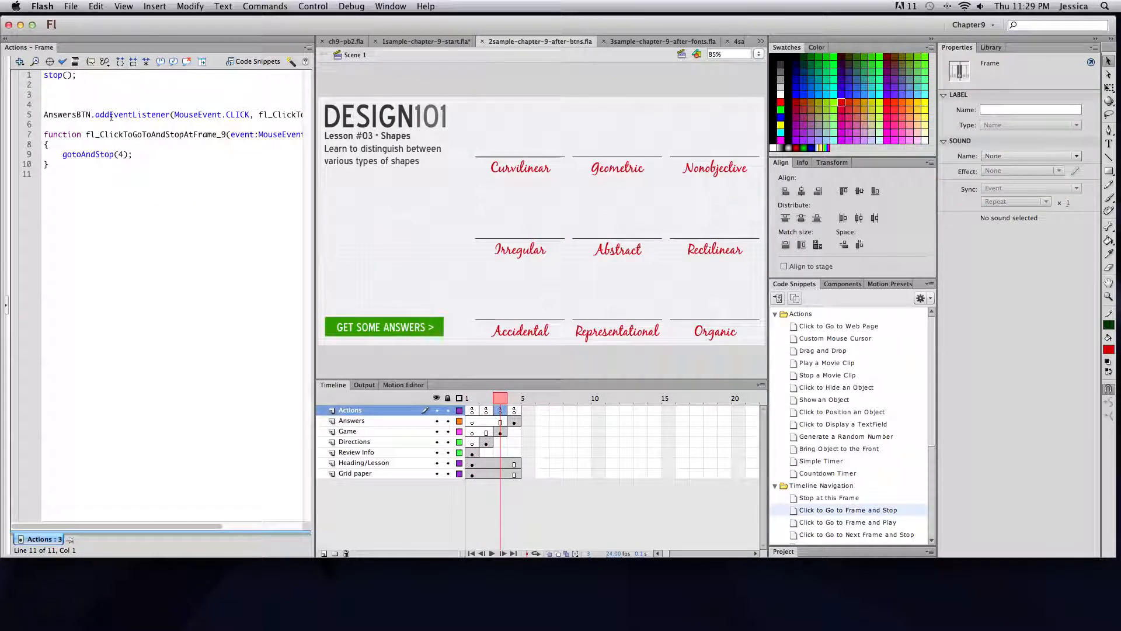
left_click(515, 411)
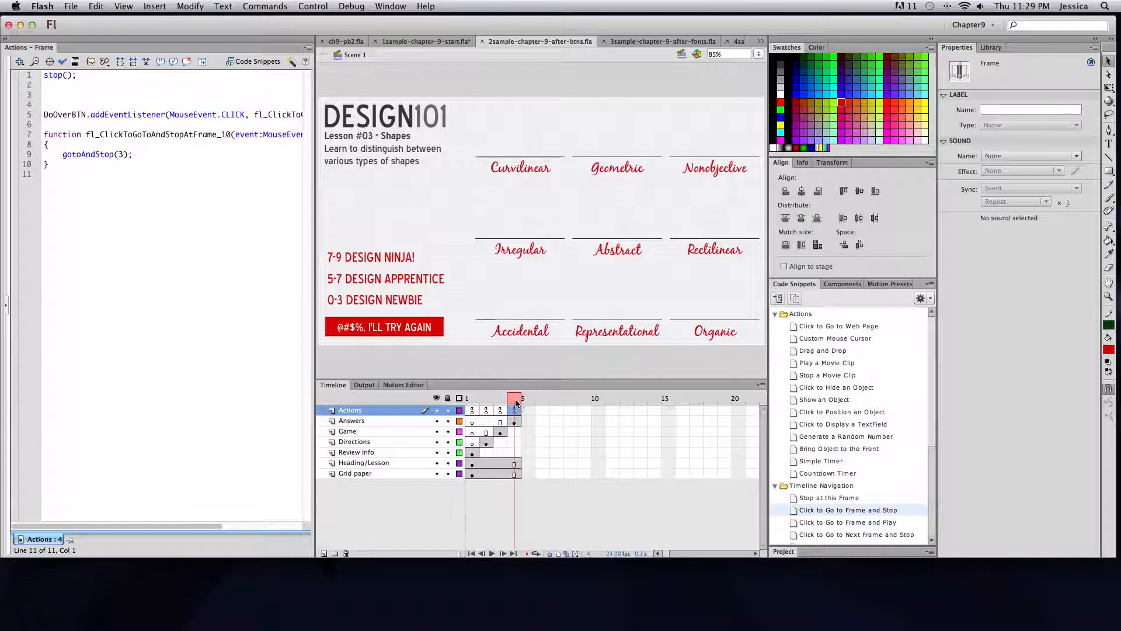
left_click_drag(517, 403, 501, 403)
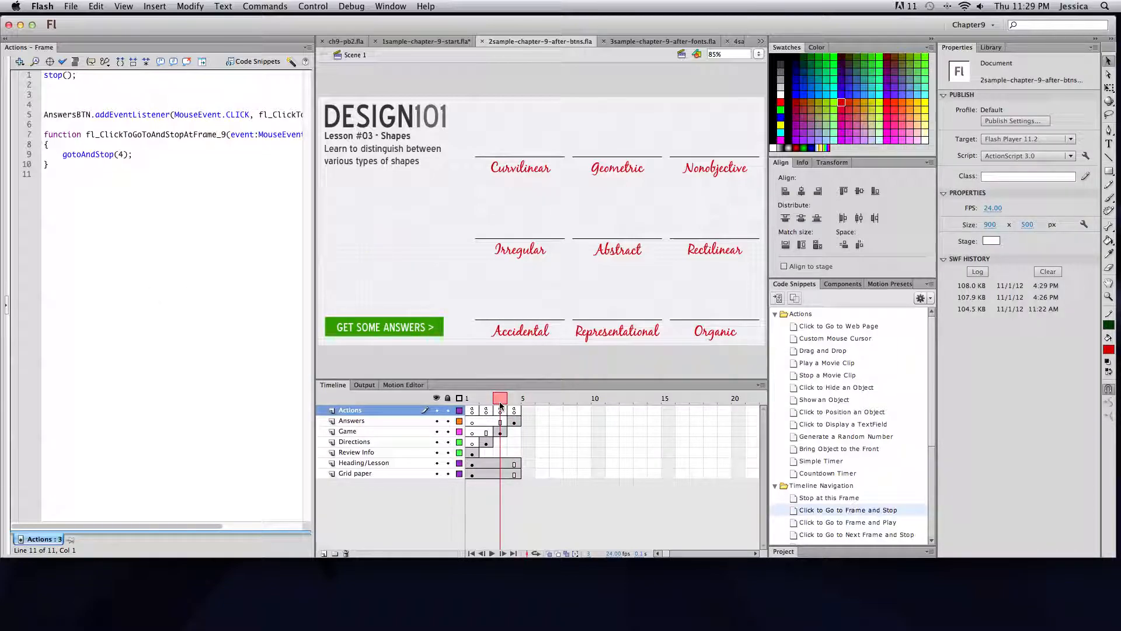
left_click(472, 399)
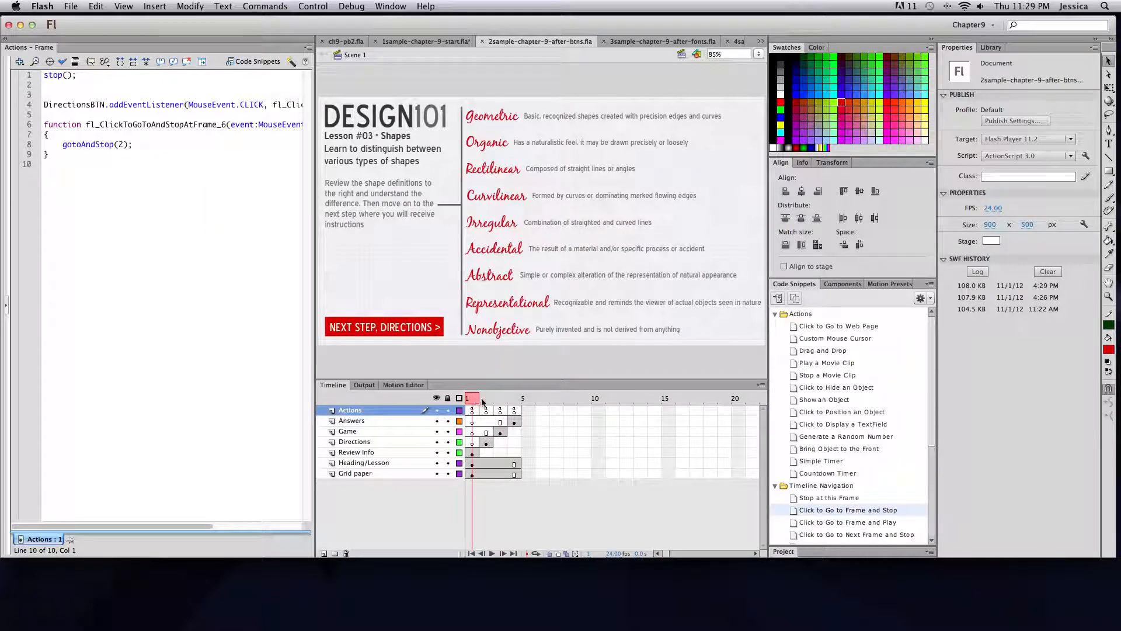
Step: Embed the Irregular text's BlackJack font with the Uppercase, Lowercase, Numerals and Punctuation character ranges
left_click(500, 228)
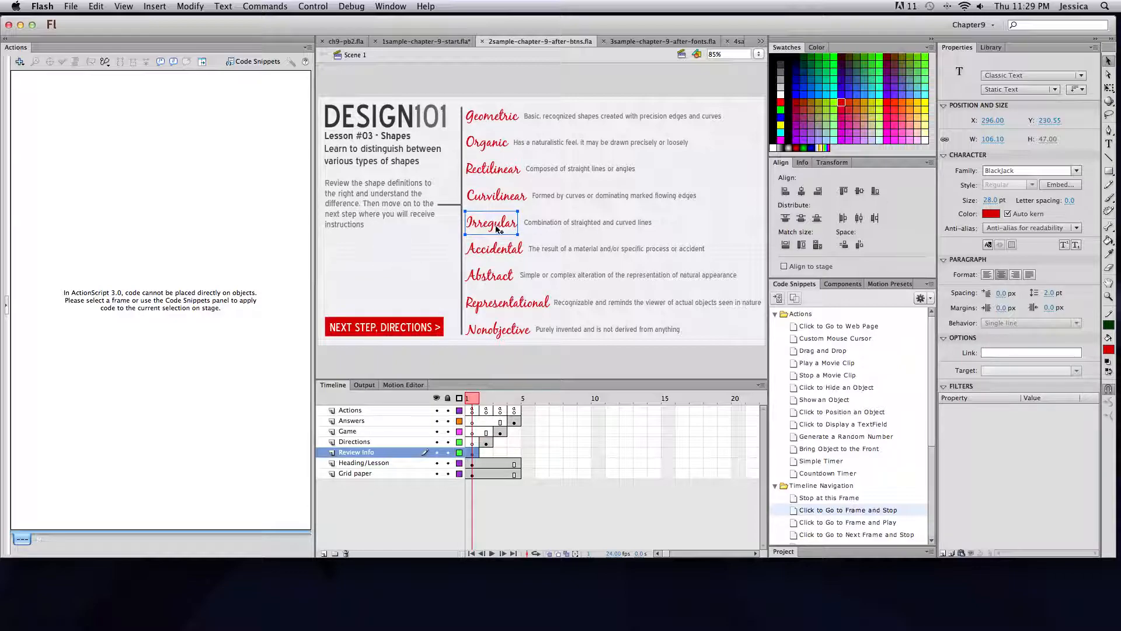
left_click(1052, 185)
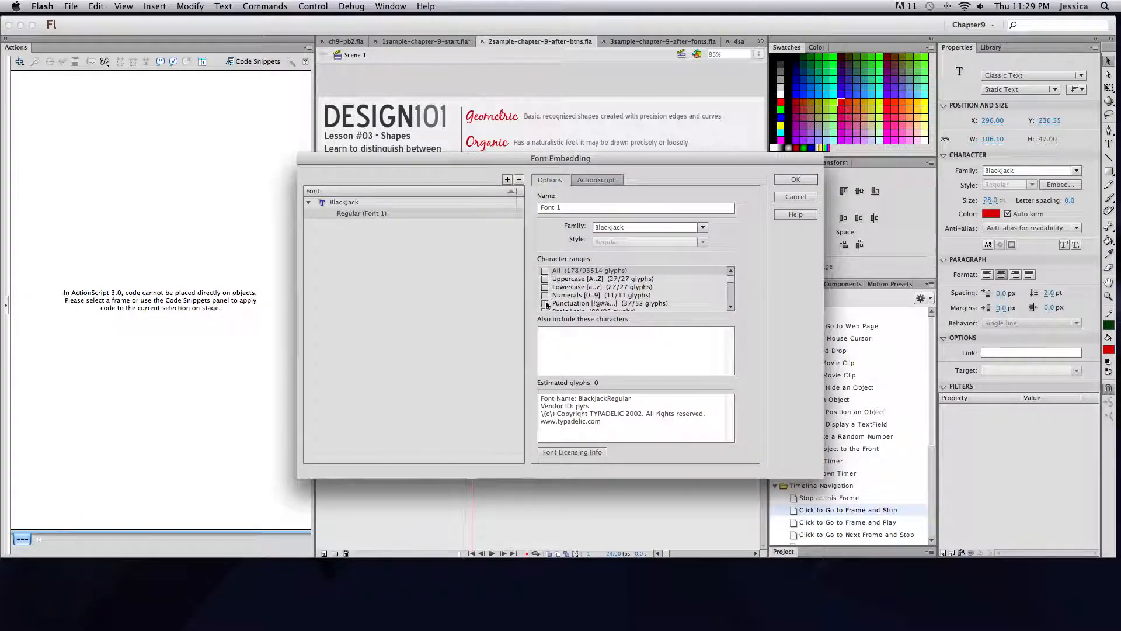
left_click(545, 278)
left_click(544, 286)
left_click(545, 295)
left_click(545, 304)
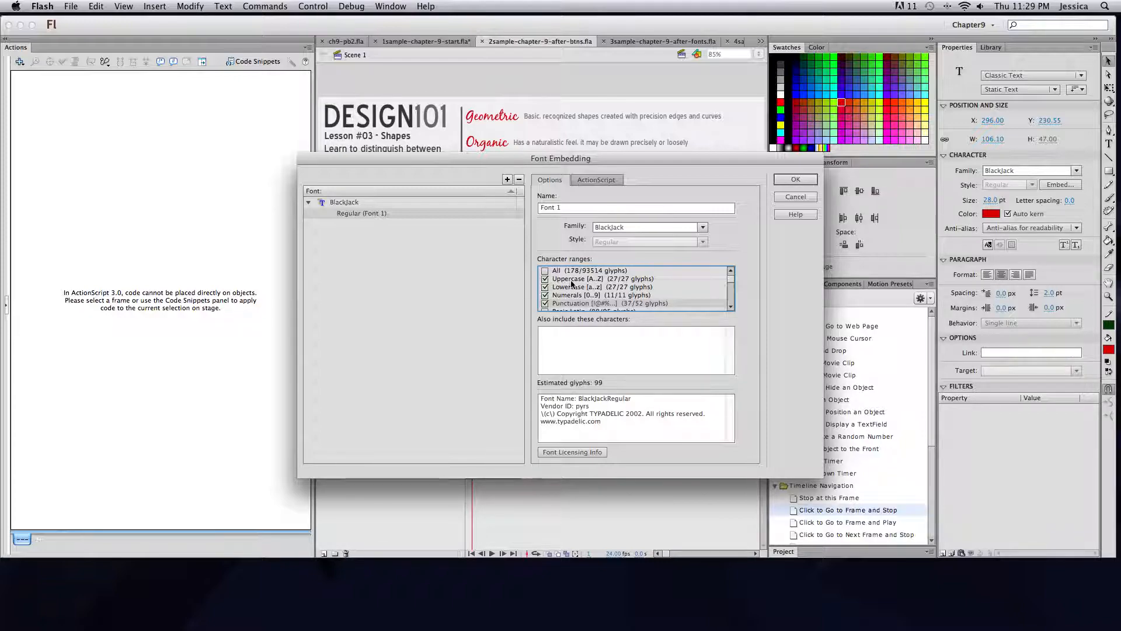
Step: Name the embedded BlackJack font BlackJackRegular and accept the font embedding
left_click(502, 213)
type("Blac")
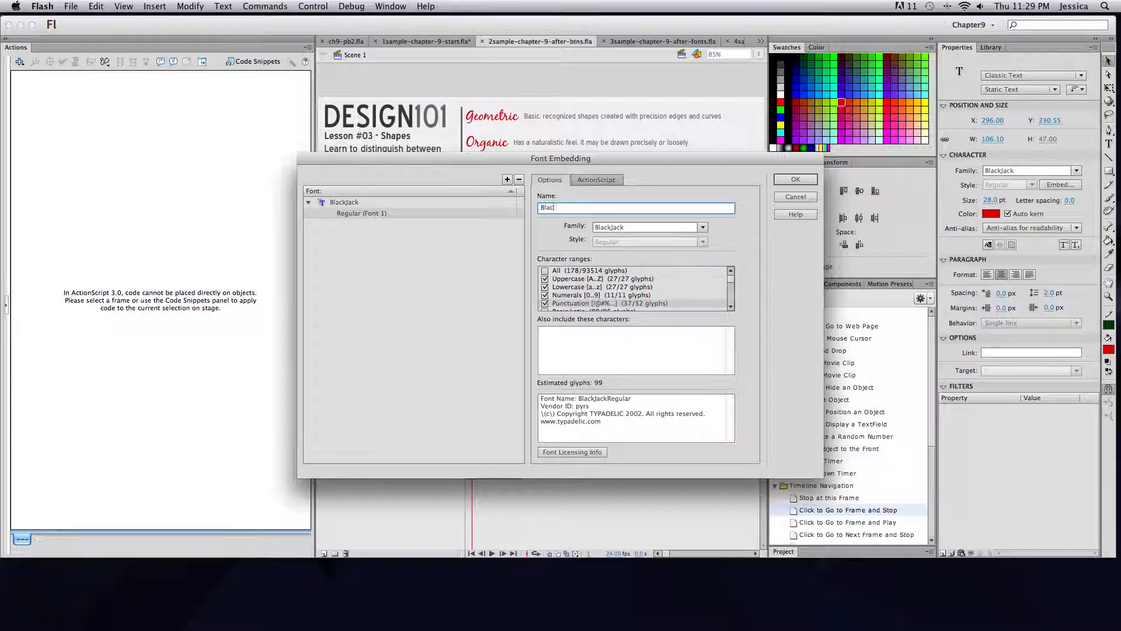
type("kJackREg")
key("BackSpace")
key("BackSpace")
type("egular")
left_click(812, 181)
Step: Embed the Geometric definition's Blue Highway Regular font with the Uppercase, Lowercase, Numerals and Punctuation character ranges
left_click(591, 121)
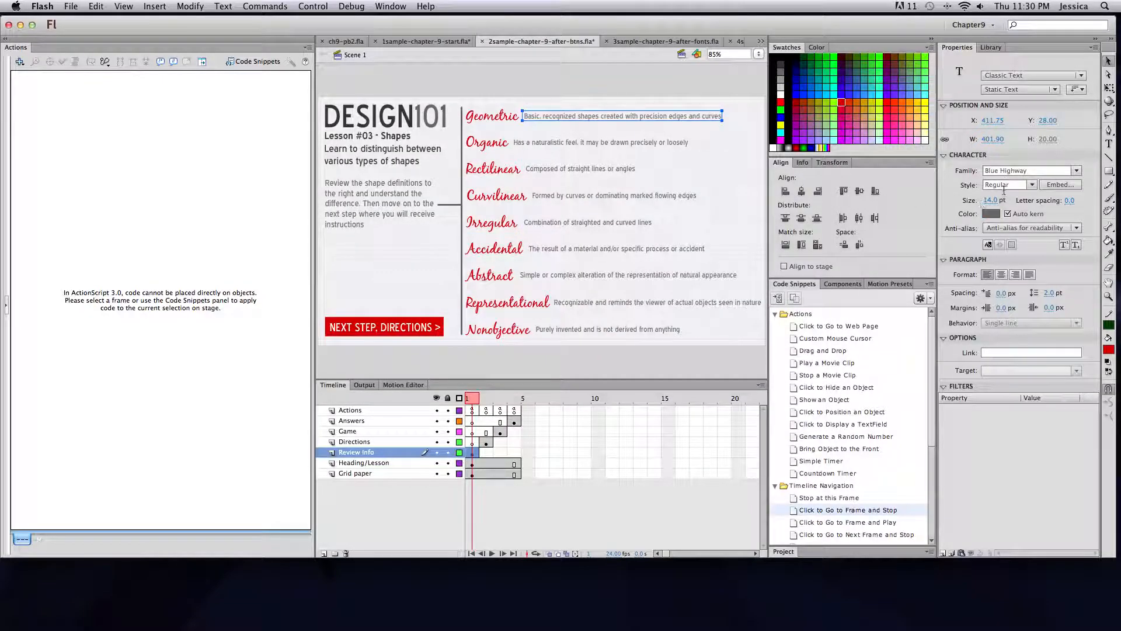
left_click(1060, 185)
left_click(545, 279)
left_click(545, 287)
left_click(545, 295)
left_click(545, 303)
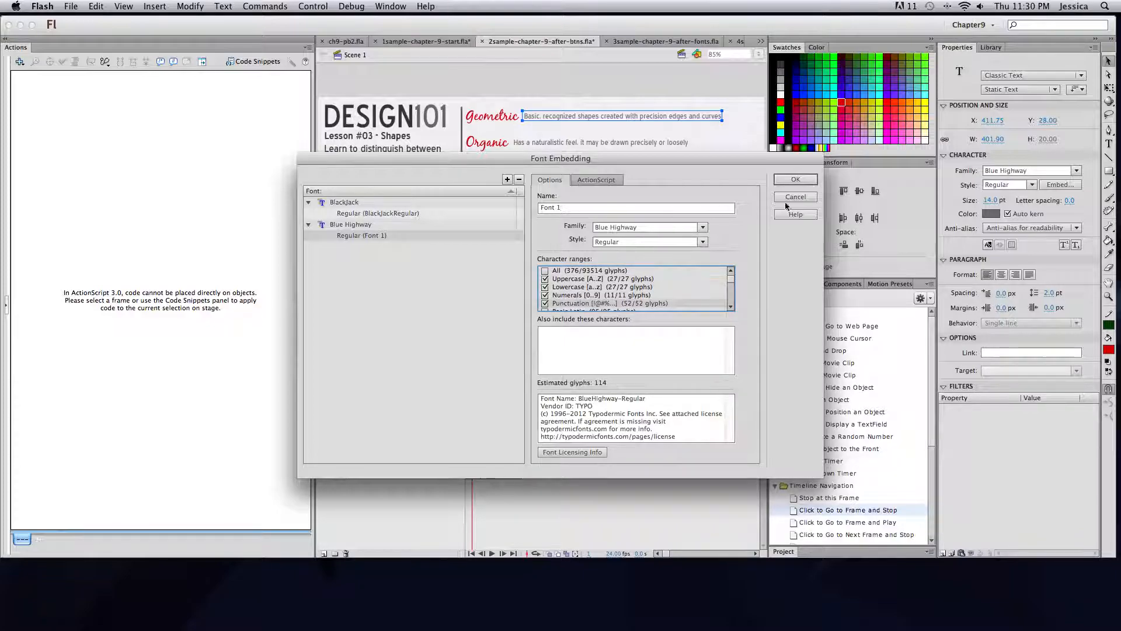
left_click(795, 179)
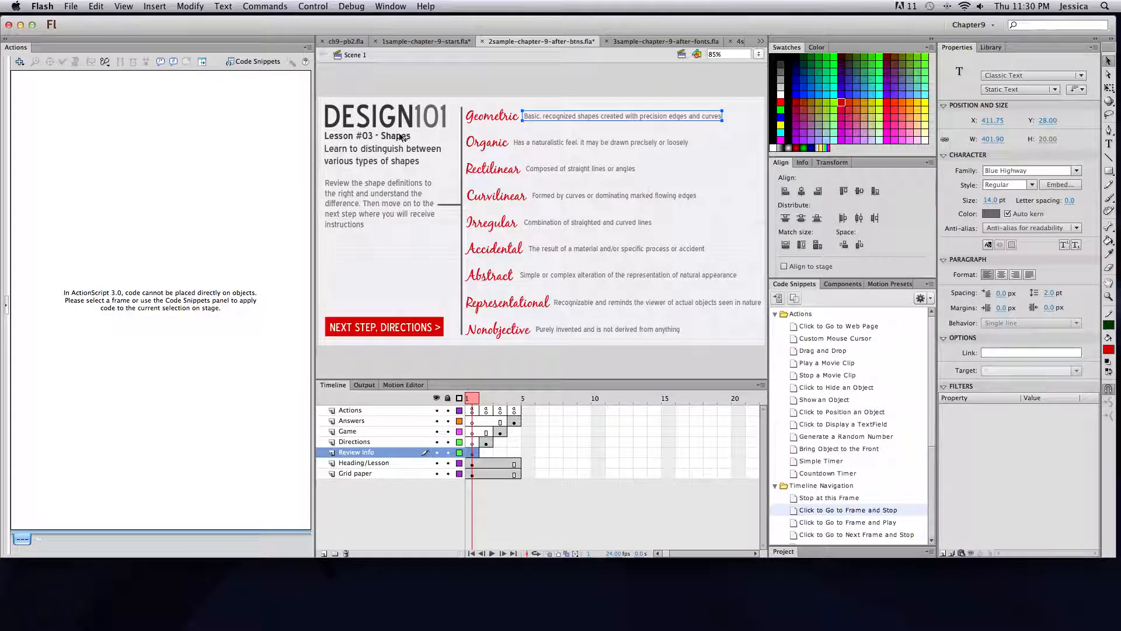
Step: Examine the font family and style of the Lesson #03 text and the DESIGN101 heading
double_click(368, 135)
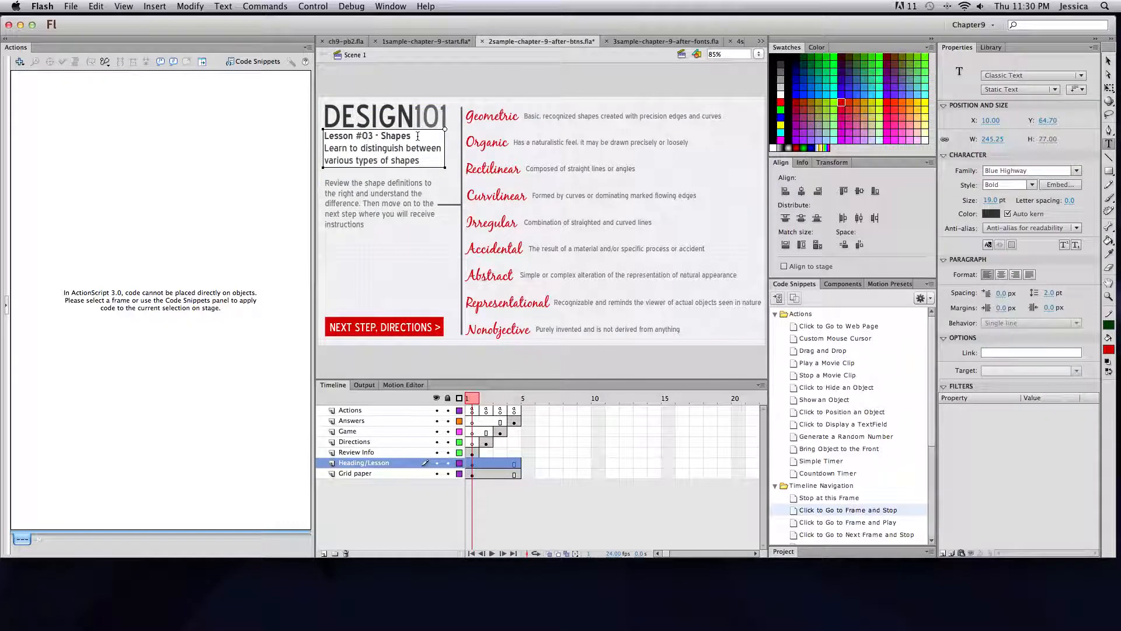
left_click(391, 148)
left_click(367, 135)
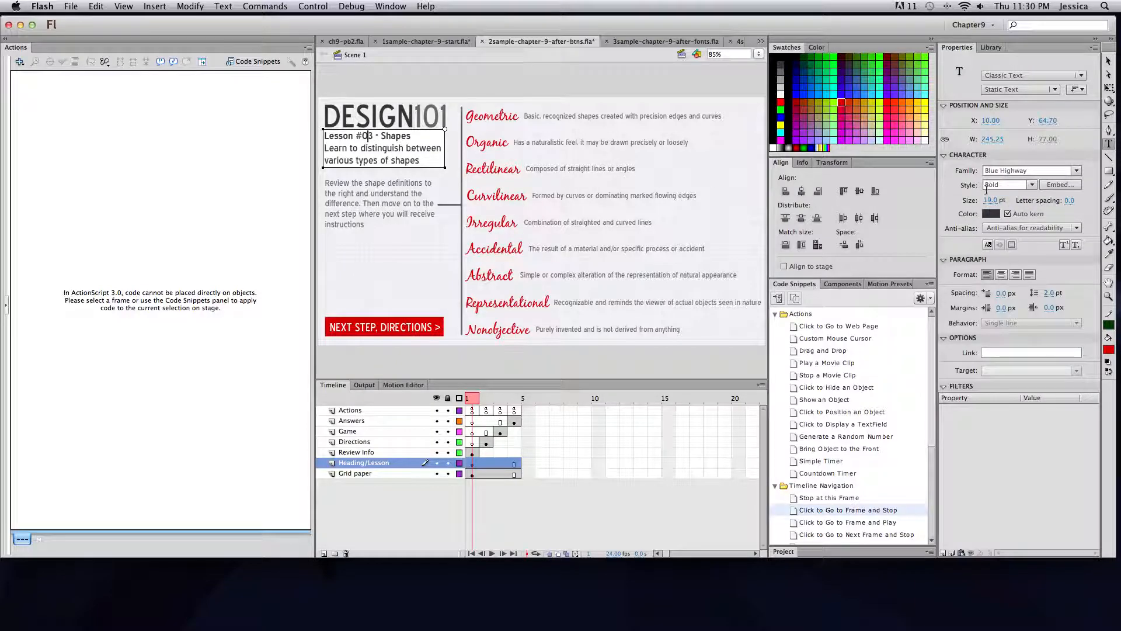
left_click(385, 114)
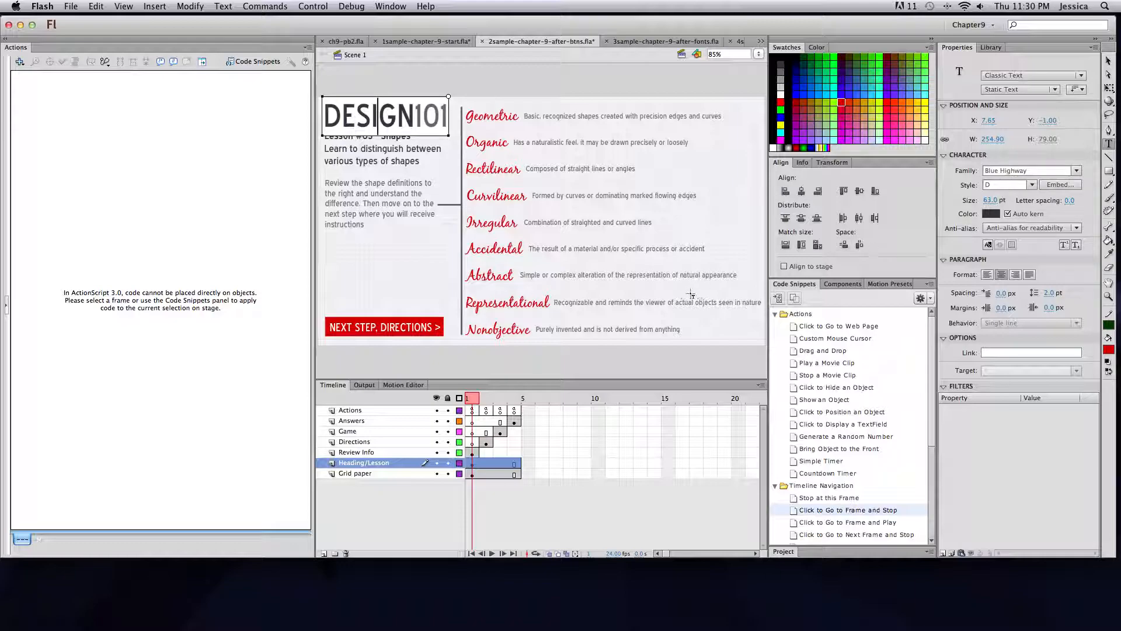
Step: Switch to 3sample-chapter-9-after-fonts.fla and examine its embedded fonts in the library and the student name field's text type options
left_click(629, 41)
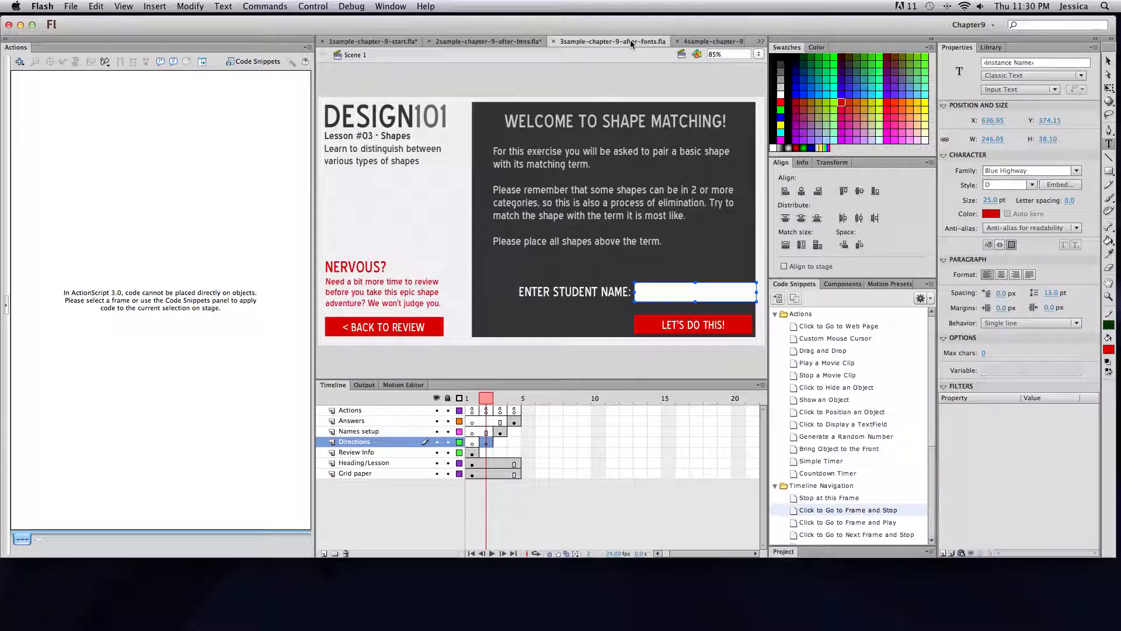
left_click(991, 48)
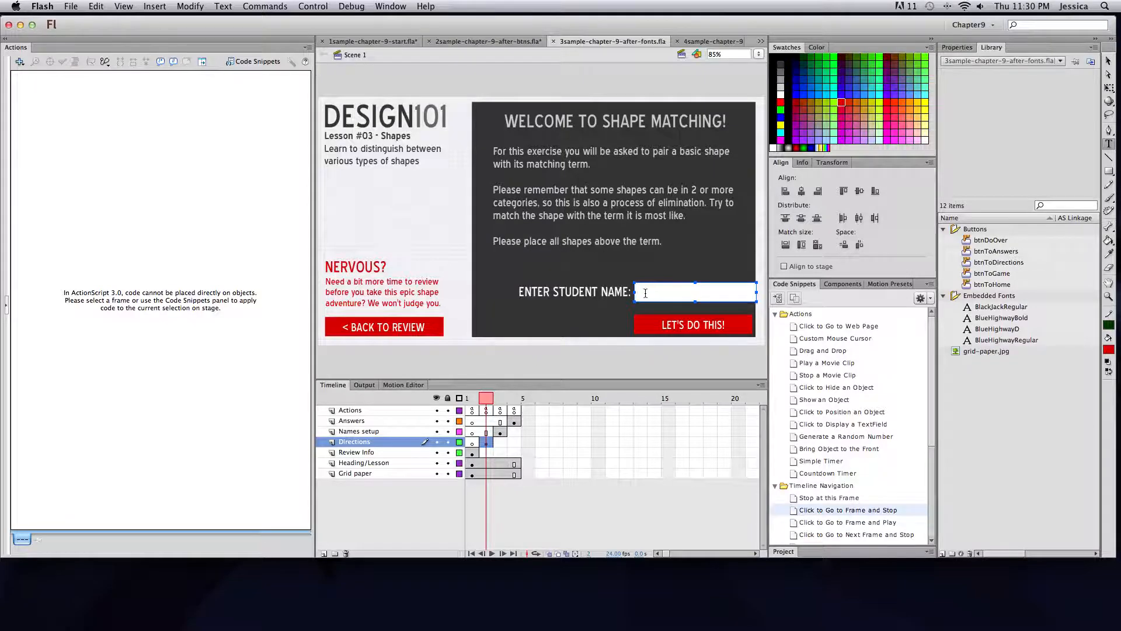
left_click(1108, 61)
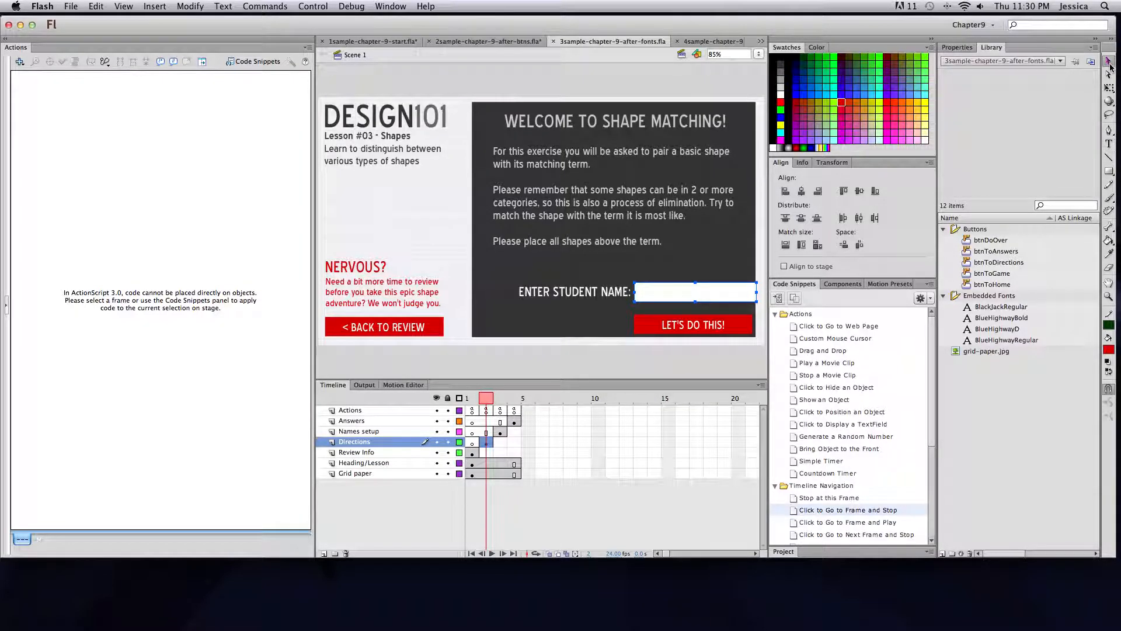
left_click(1108, 144)
left_click(956, 47)
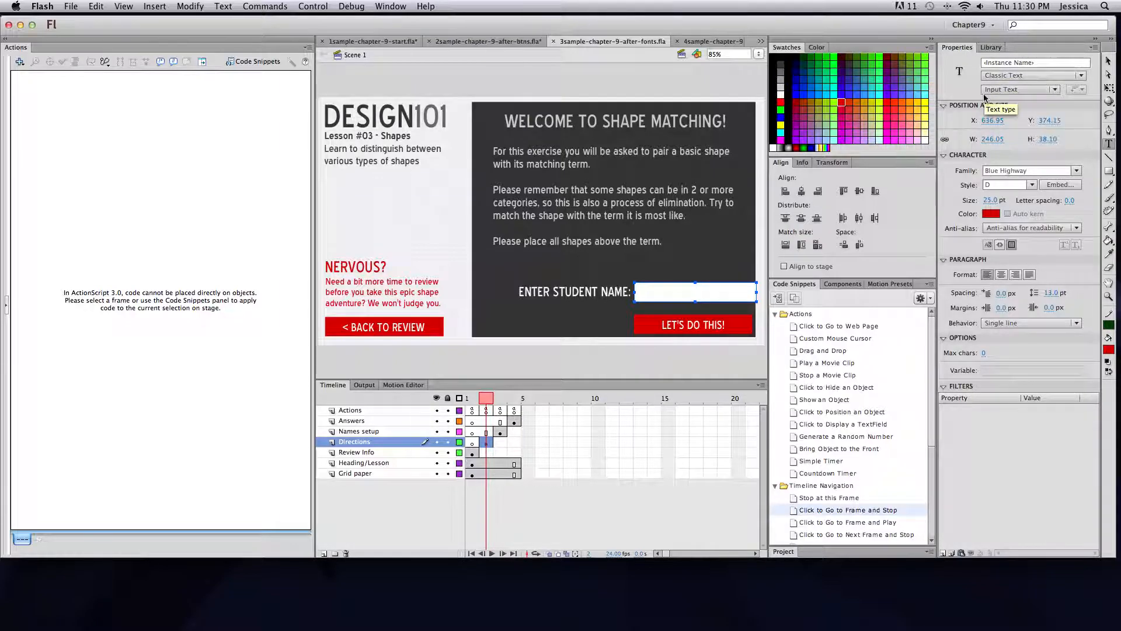
left_click(1015, 94)
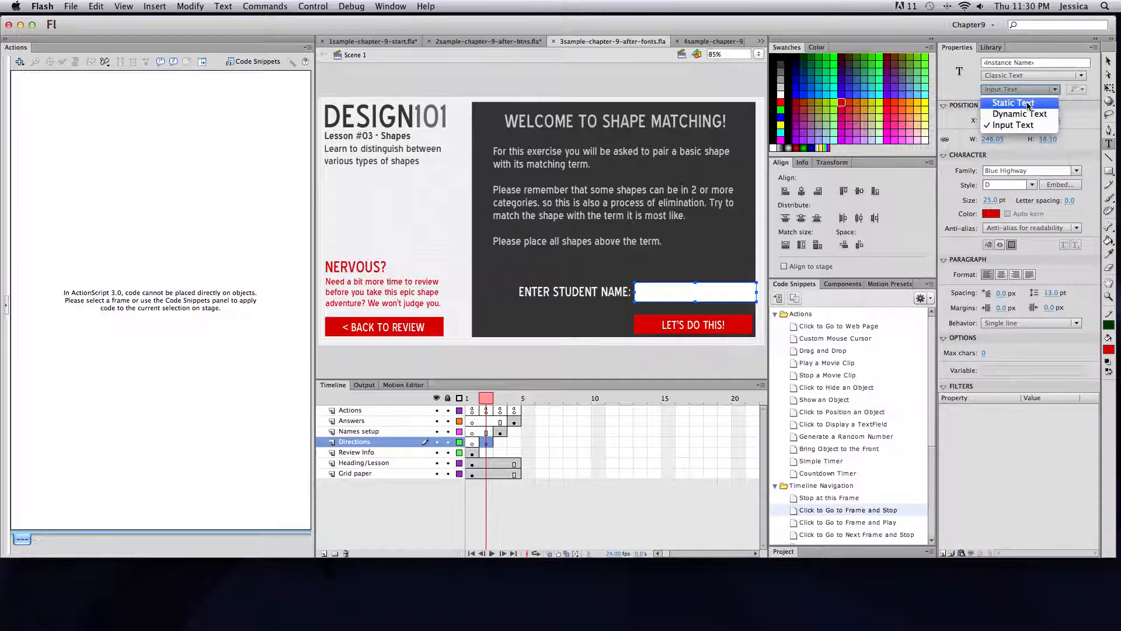
left_click(956, 93)
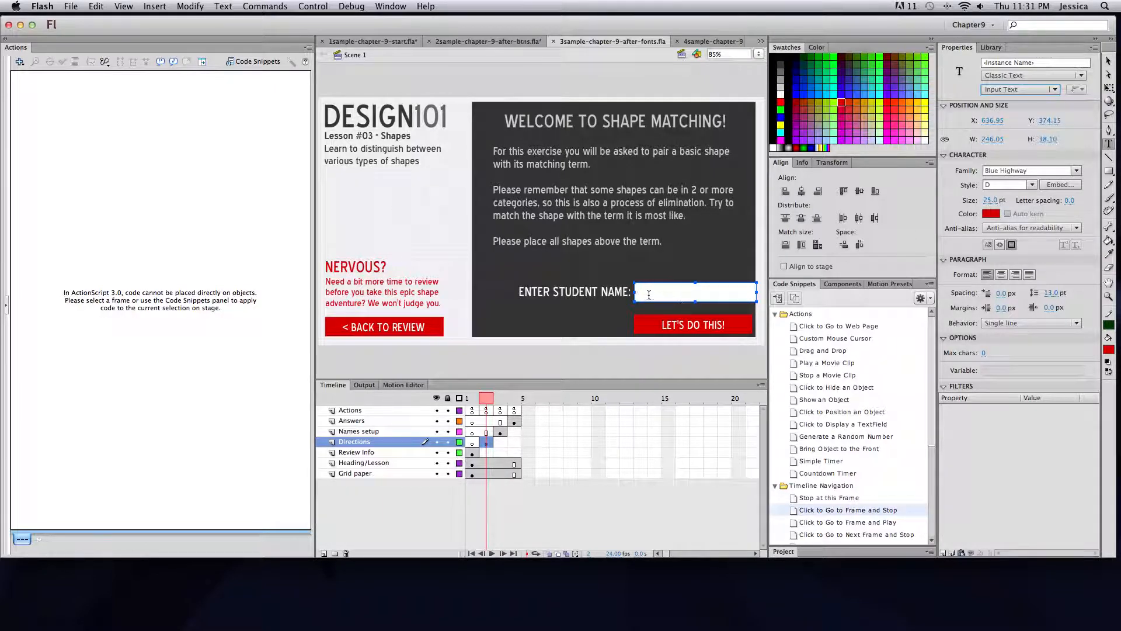
Step: Give the student name input field on frame 2 the instance name inputName
left_click(1108, 61)
left_click(698, 342)
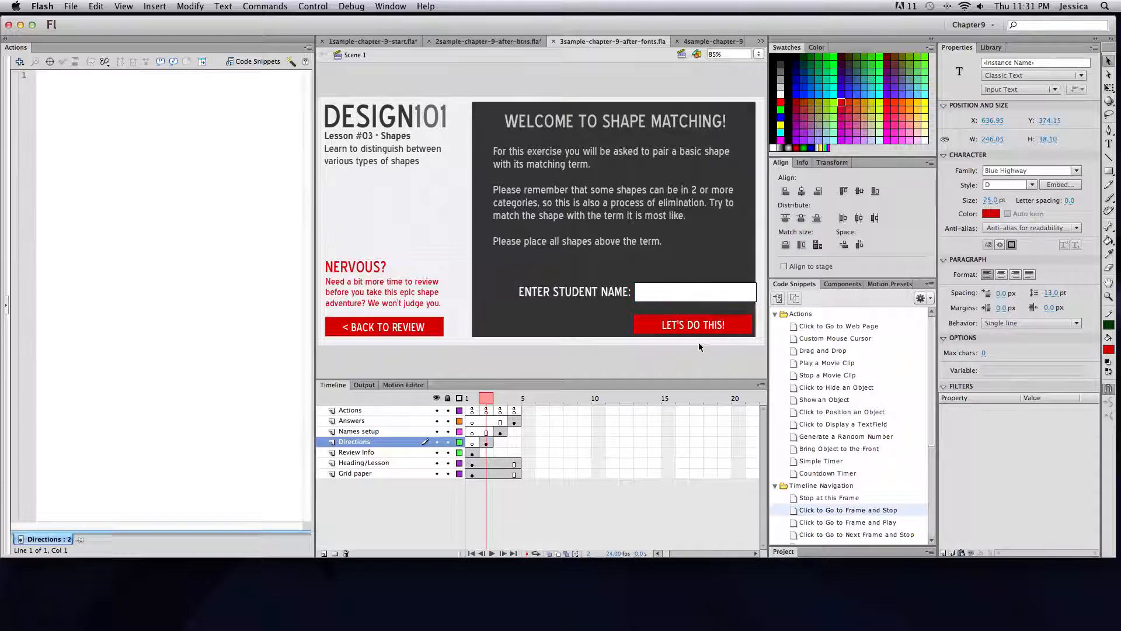
left_click(710, 291)
left_click(1010, 63)
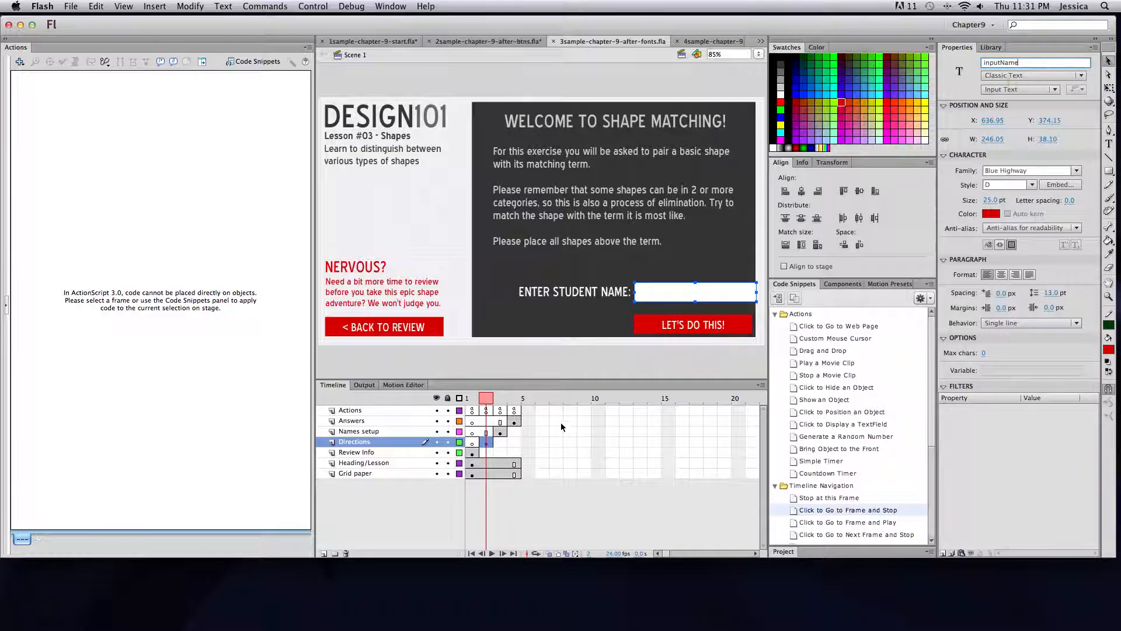
Step: Set up the Text tool on frame 3 for Dynamic Text in green at 22 pt
left_click(500, 399)
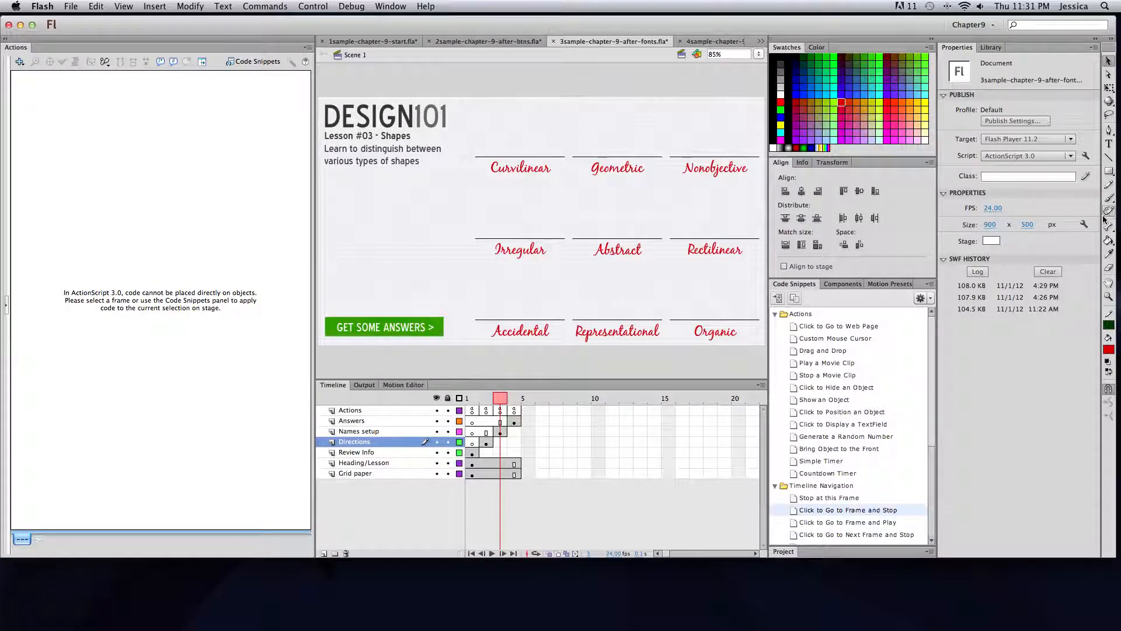
left_click(1108, 143)
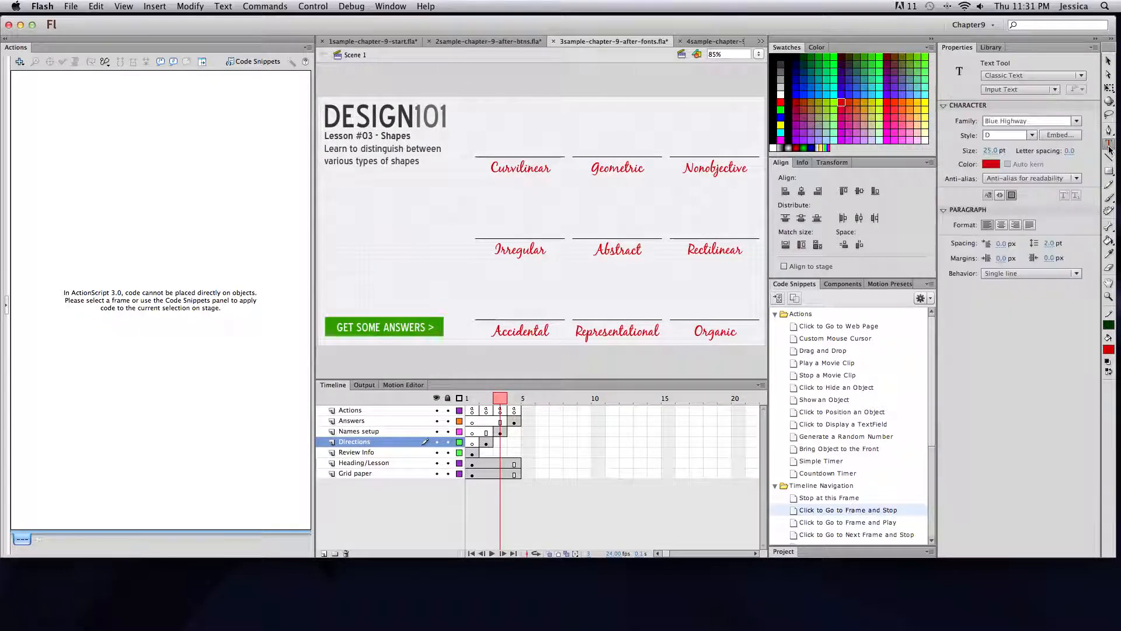
left_click(1016, 89)
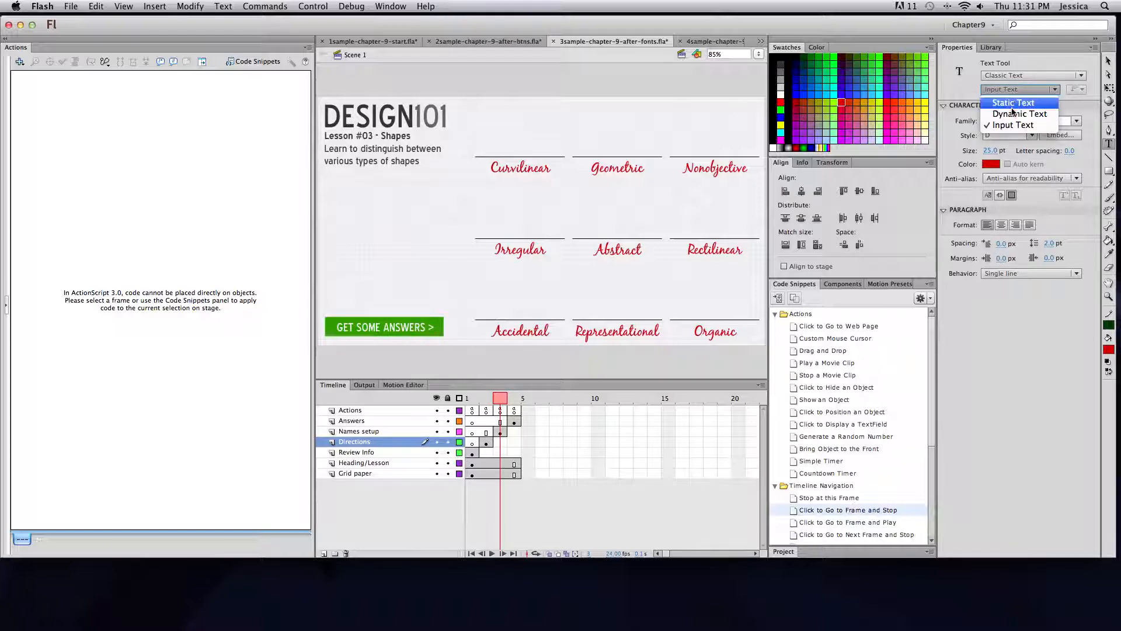
left_click(1011, 115)
left_click(991, 164)
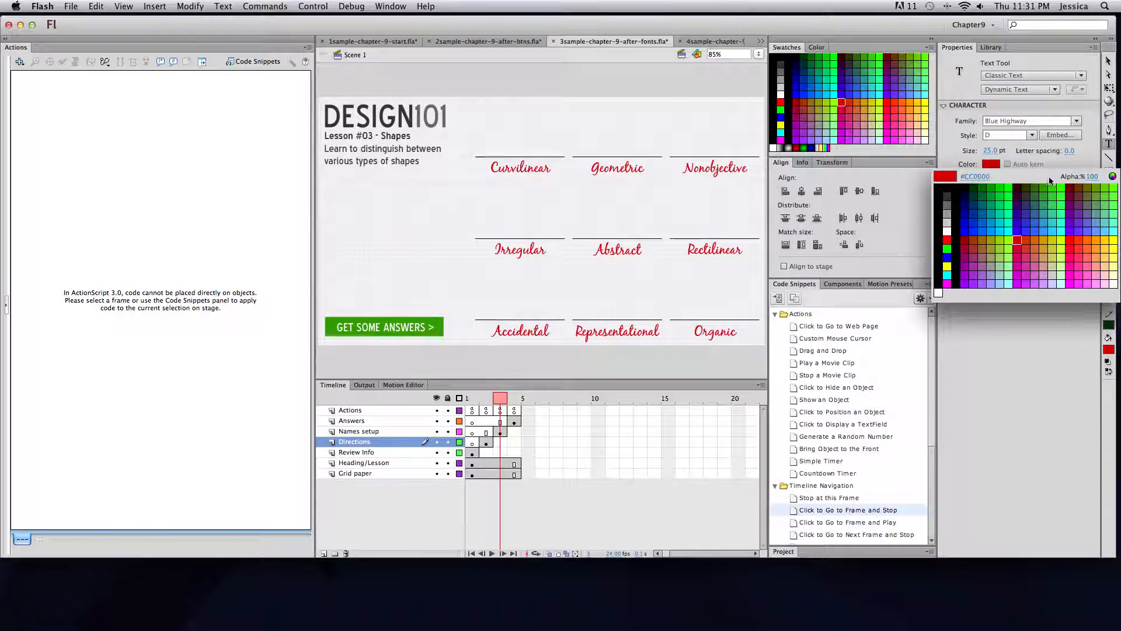
left_click(1103, 185)
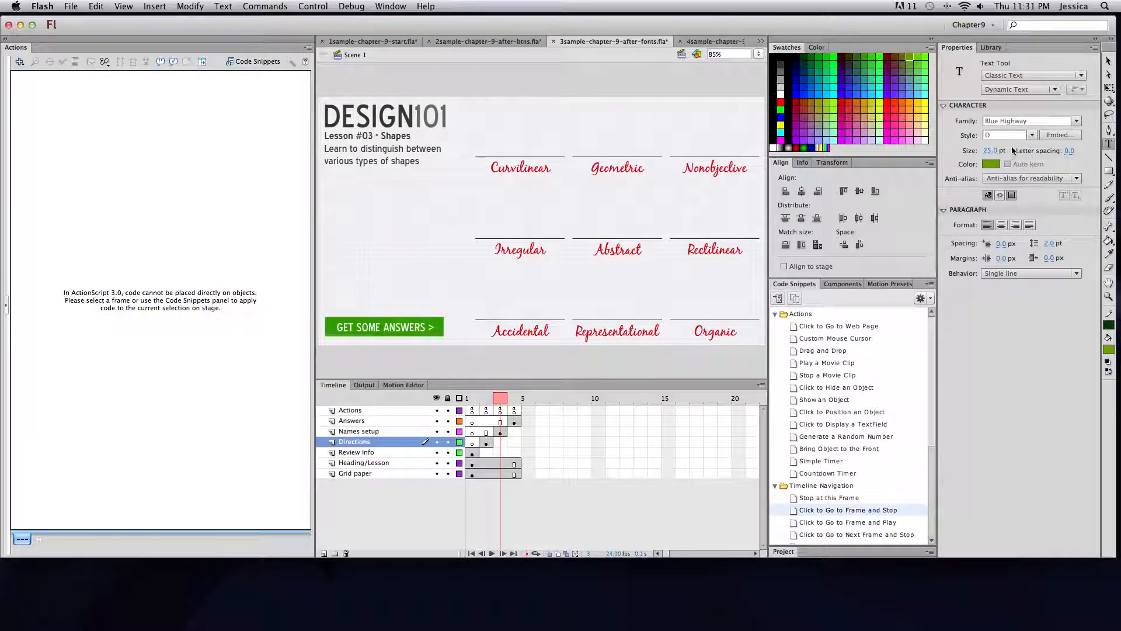
left_click(995, 151)
type("22")
key("Return")
Step: Draw a dynamic text field about 533 px wide above the top row of shape terms on the Names setup layer's frame 3
left_click(504, 433)
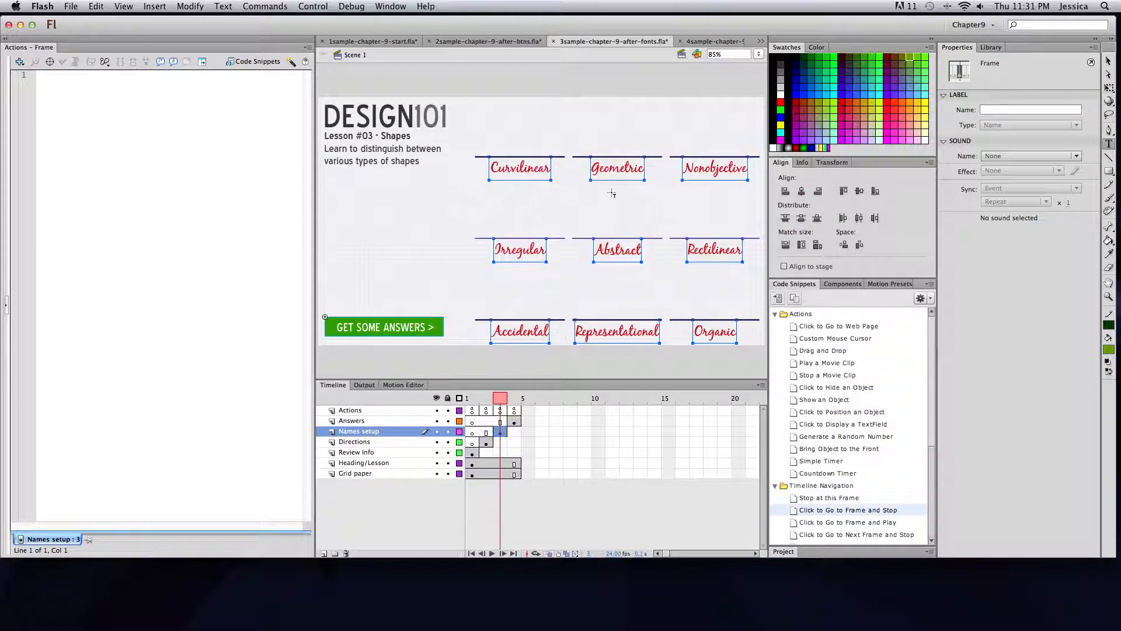
left_click(482, 109)
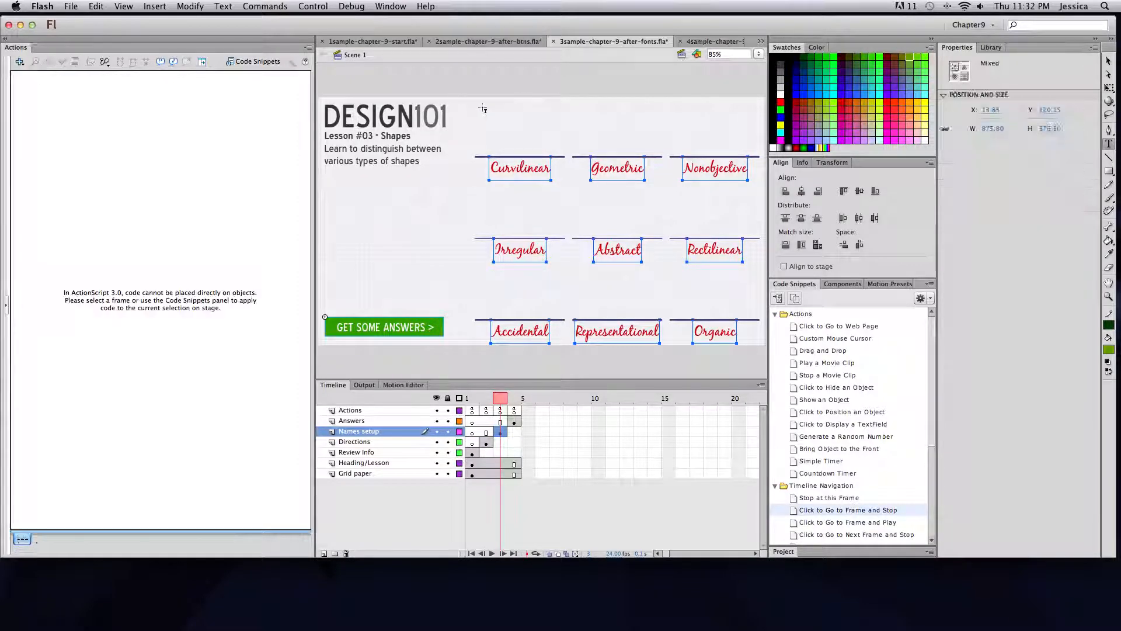
left_click(629, 127)
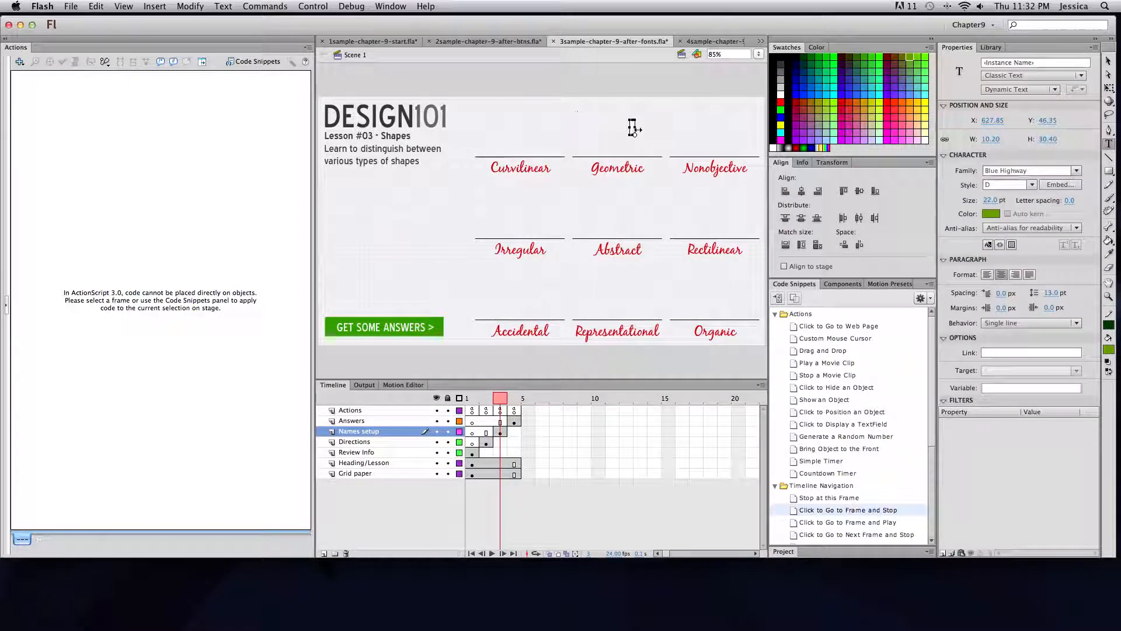
left_click_drag(656, 127, 718, 128)
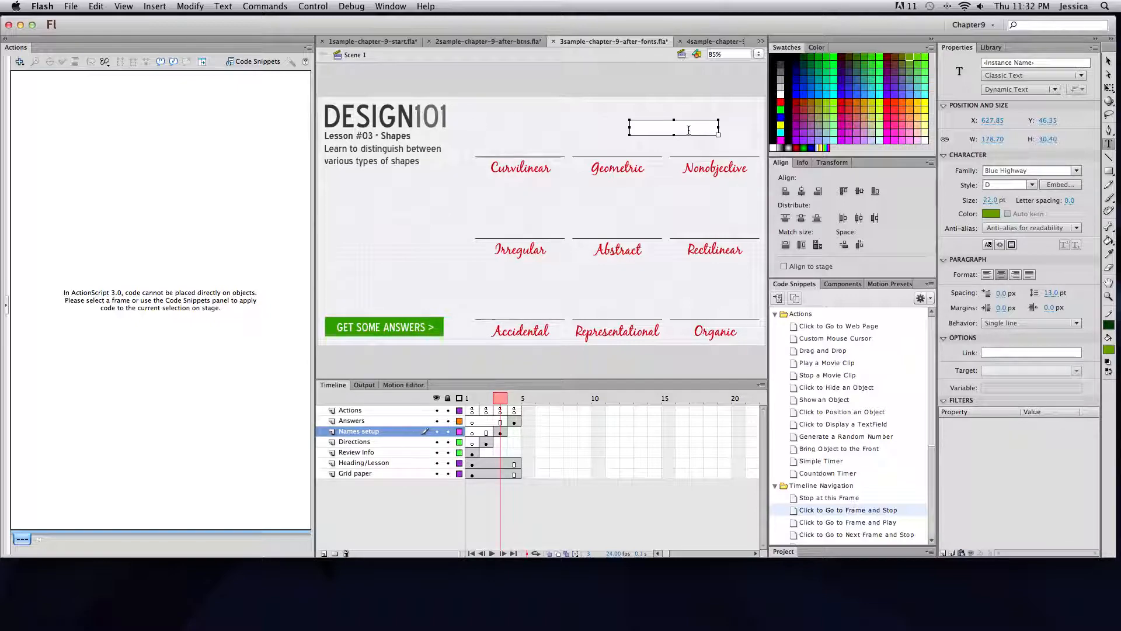
left_click_drag(632, 128, 485, 128)
left_click_drag(715, 128, 750, 128)
left_click(1109, 60)
left_click_drag(655, 132, 653, 118)
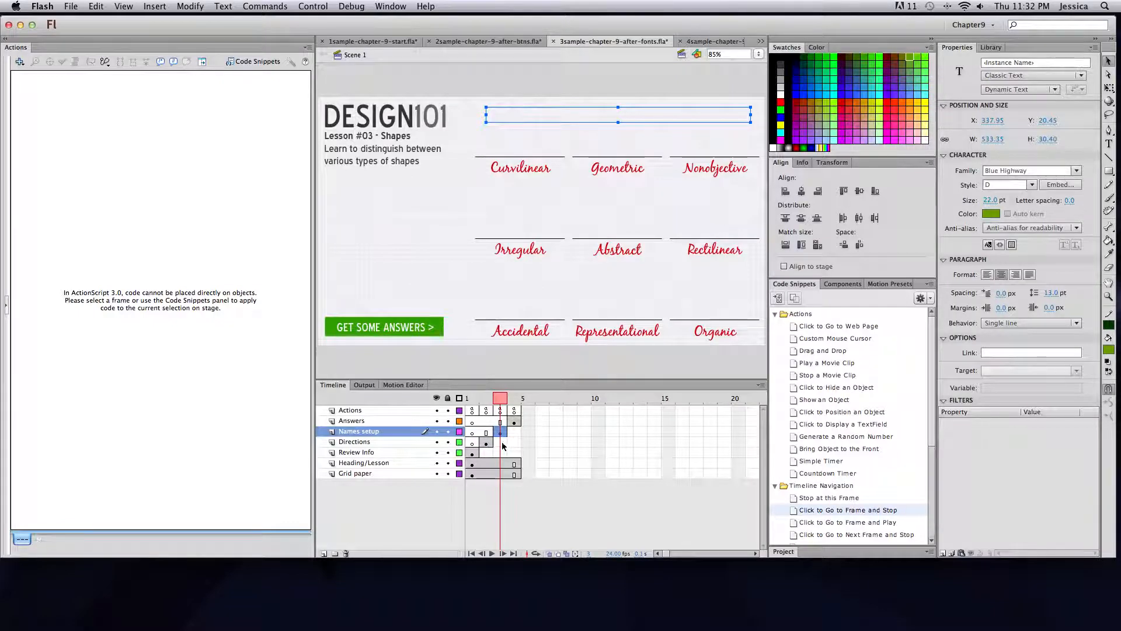
Step: Rename the Names setup layer as Game
double_click(362, 431)
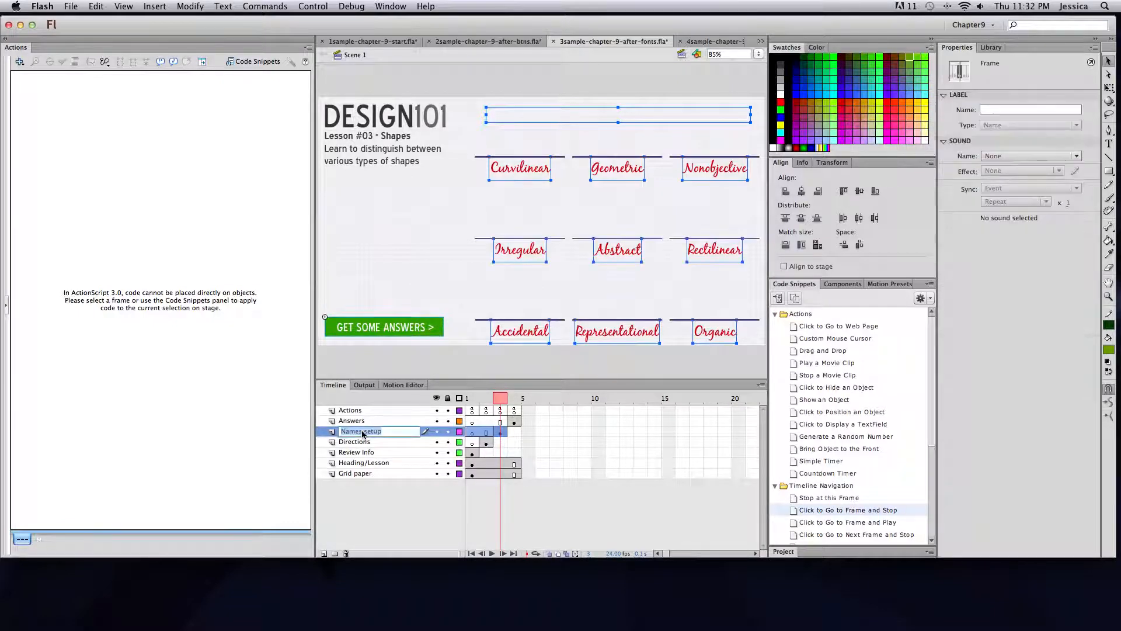
type("Game")
left_click(734, 370)
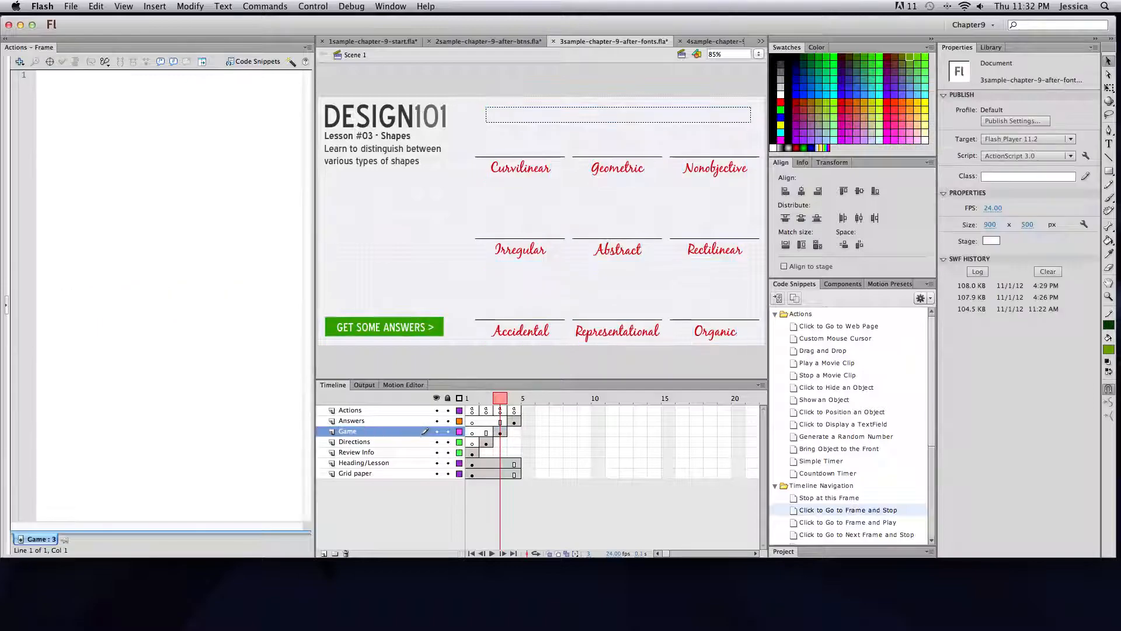
left_click(686, 115)
Step: Switch to ch9-pb2.fla and copy the myName string variable declaration from frame 1's script
left_click(486, 398)
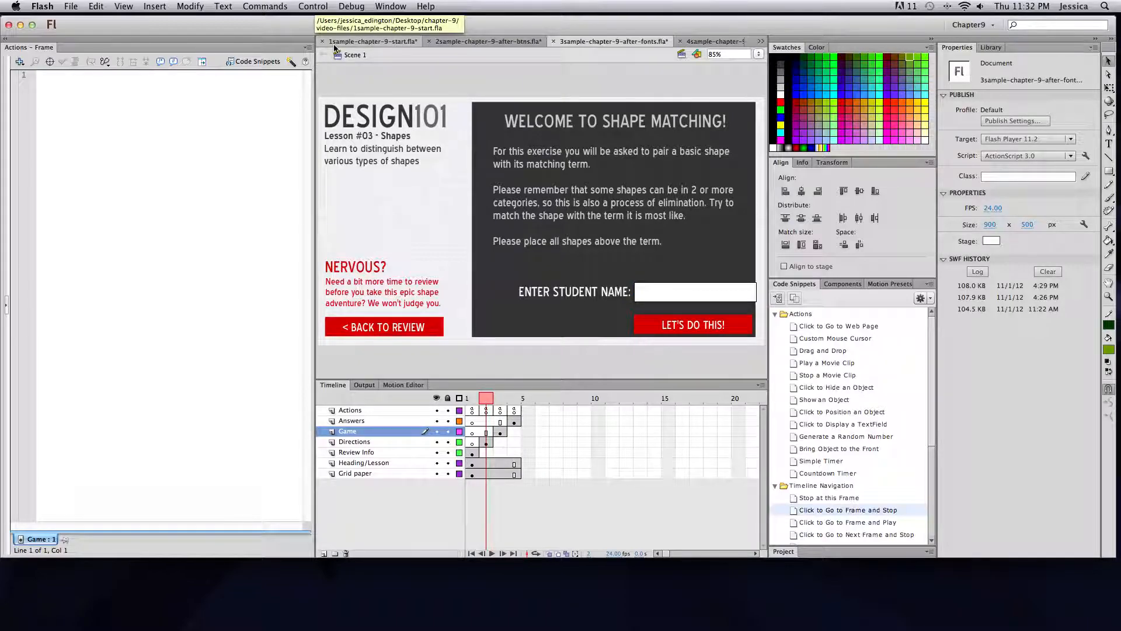
left_click(759, 44)
left_click(786, 42)
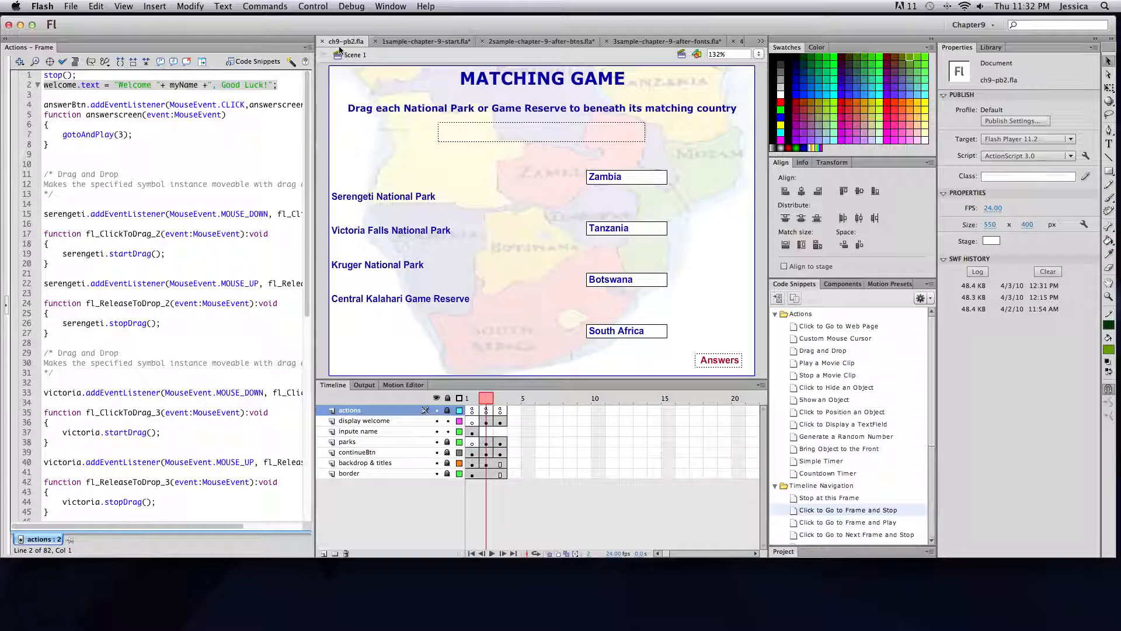
left_click(472, 400)
left_click_drag(147, 95, 45, 97)
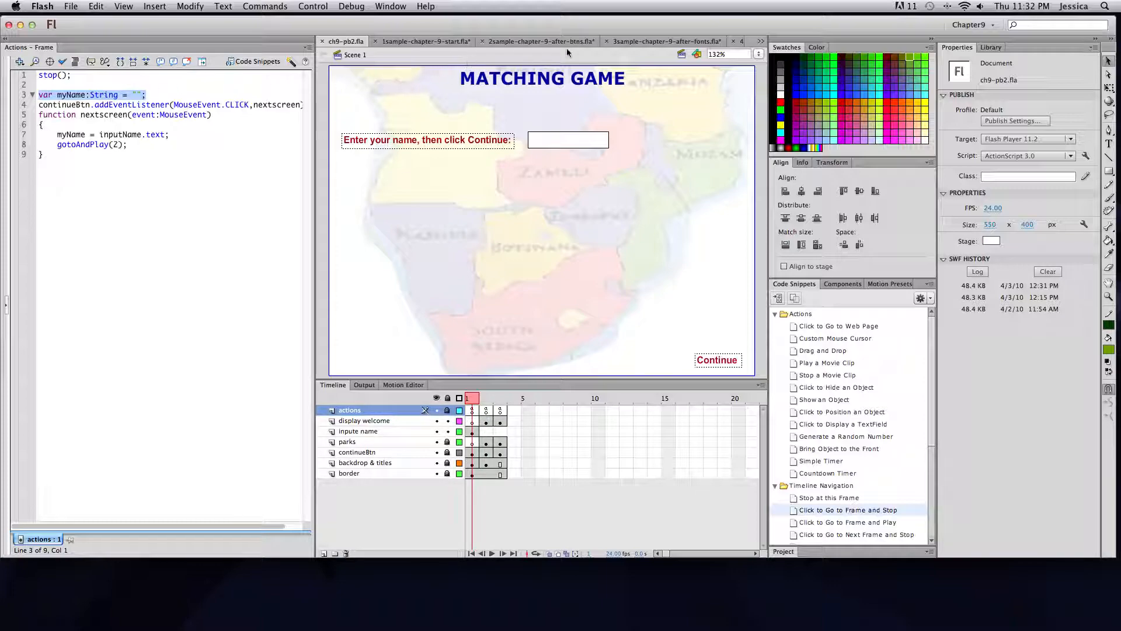
Step: Close 2sample-chapter-9-after-btns.fla and 1sample-chapter-9-start.fla, and return to 3sample-chapter-9-after-fonts.fla
left_click(482, 41)
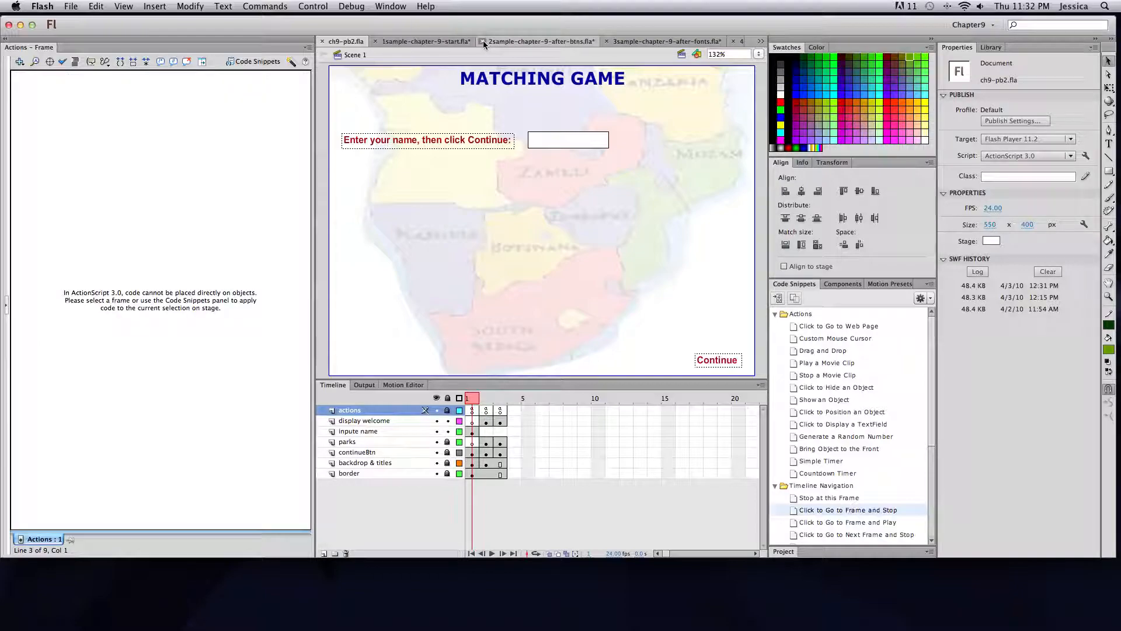
left_click(502, 111)
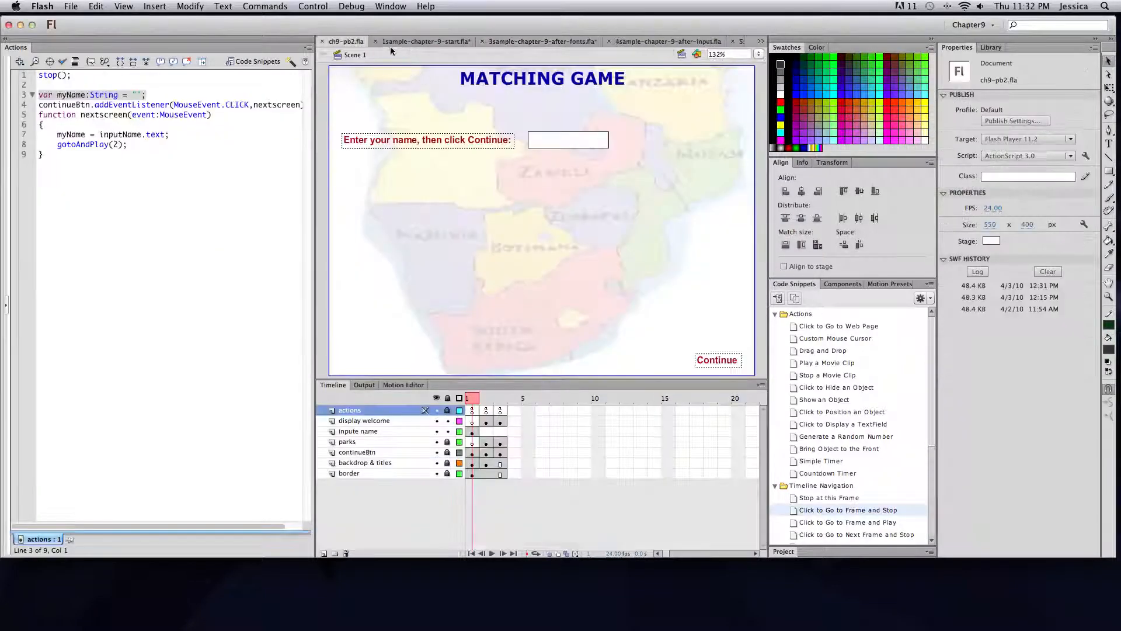
left_click(376, 41)
left_click(502, 107)
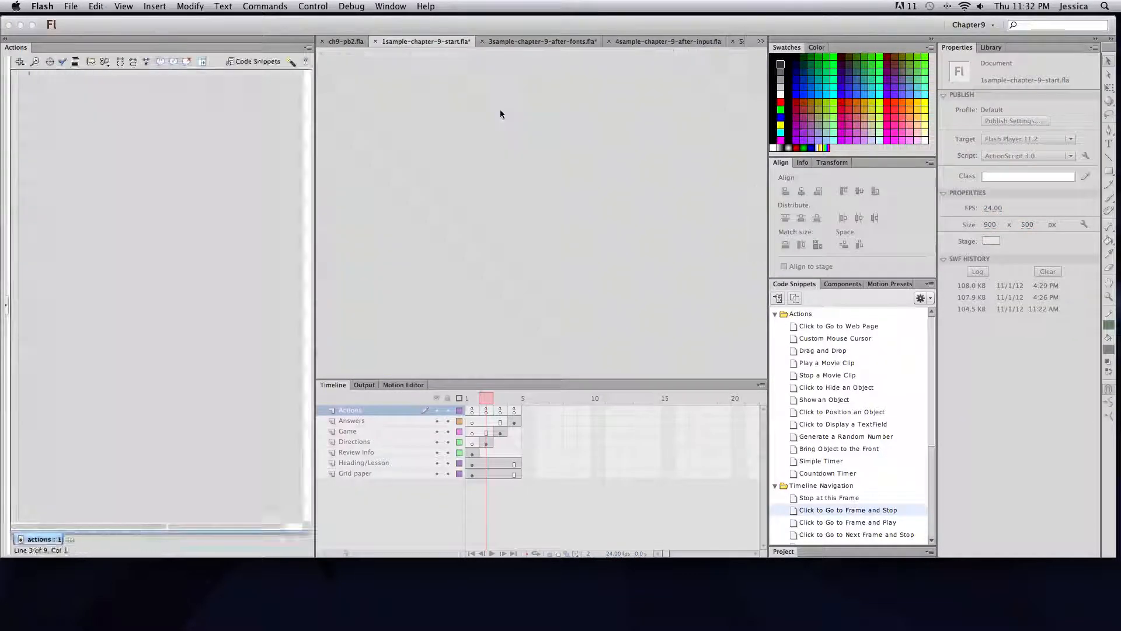
left_click(406, 43)
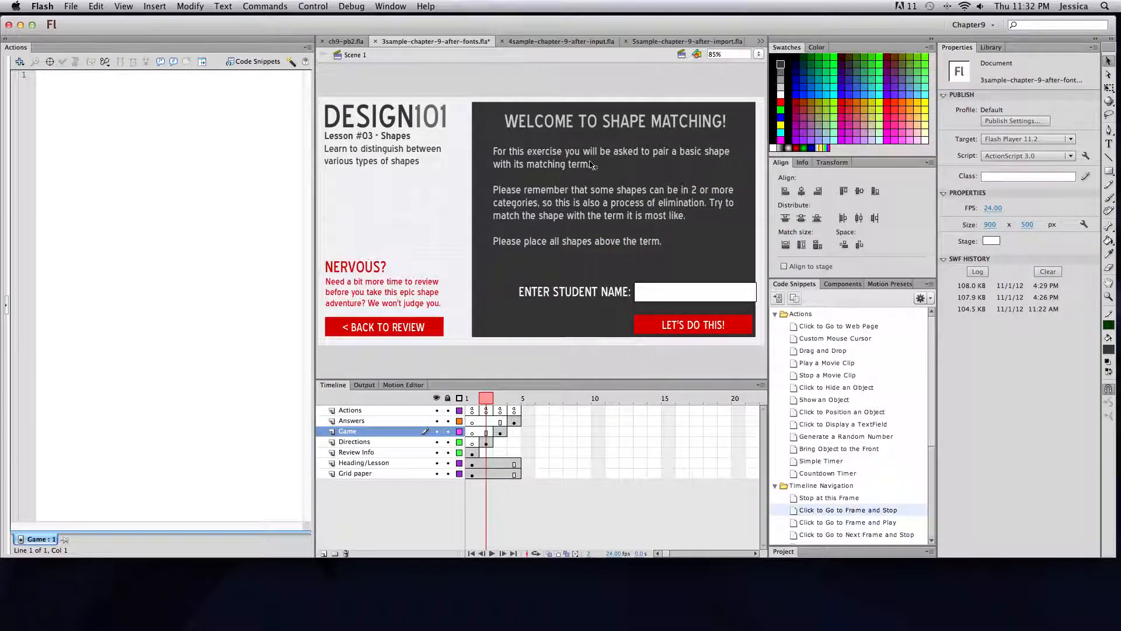
Step: Add var myName:String = ""; below stop(); in the Actions layer's frame 2 script
left_click(654, 291)
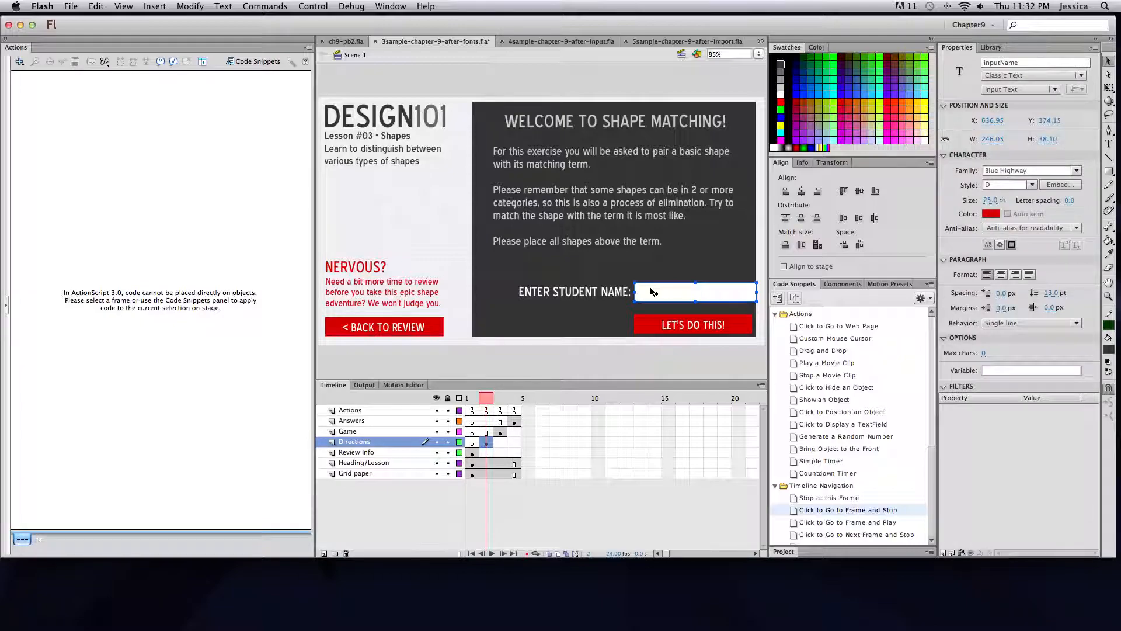
left_click(500, 411)
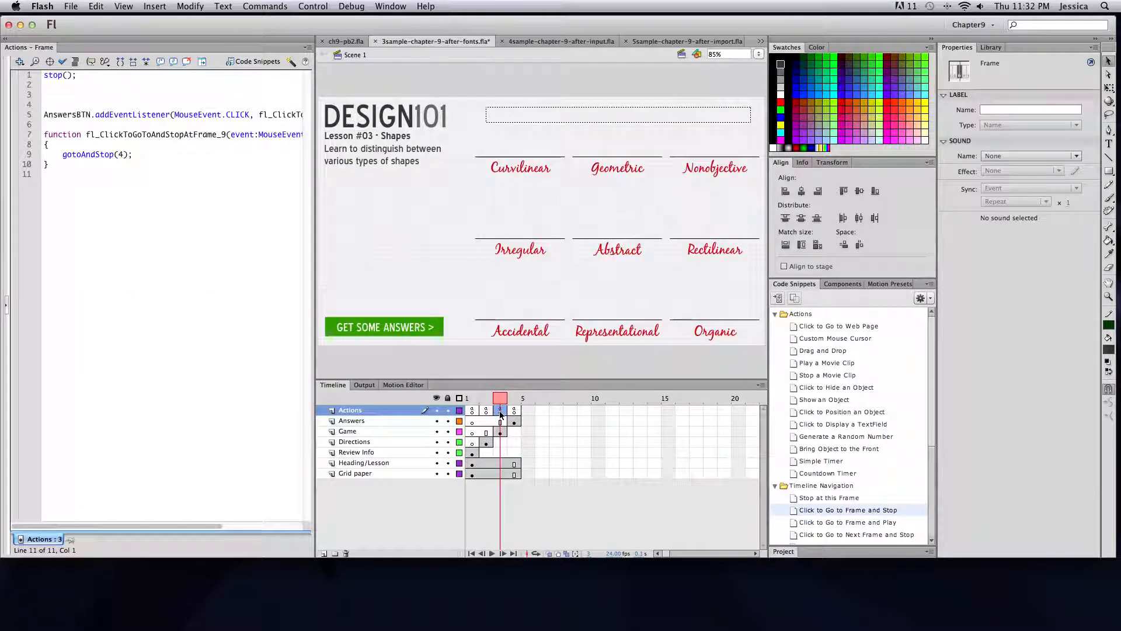
left_click(558, 115)
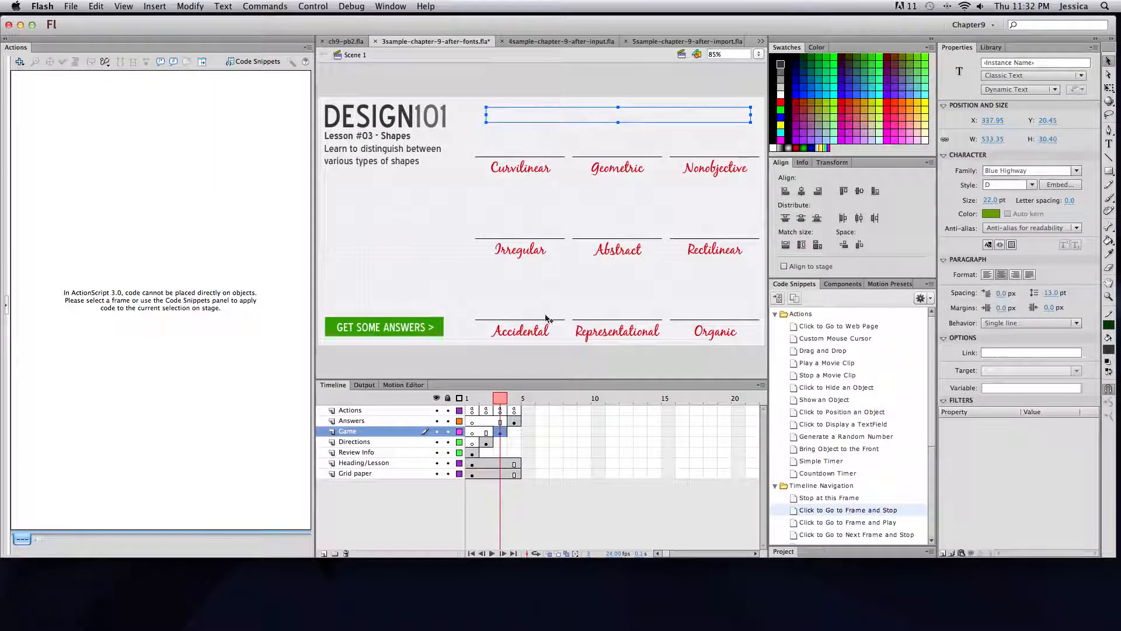
left_click(486, 400)
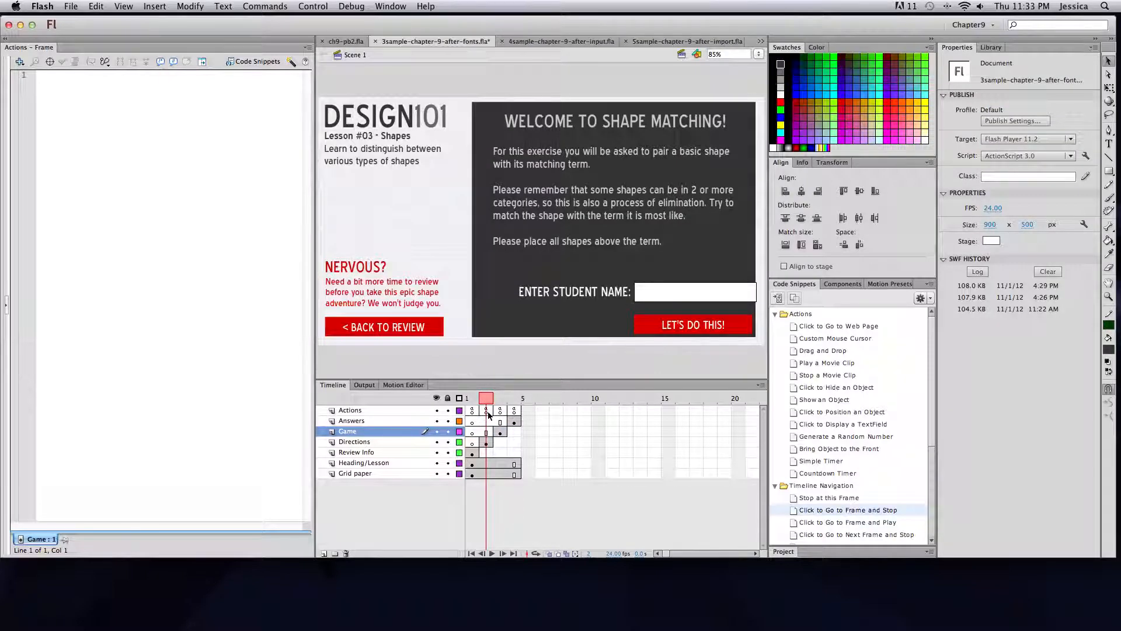
left_click(488, 413)
left_click(52, 94)
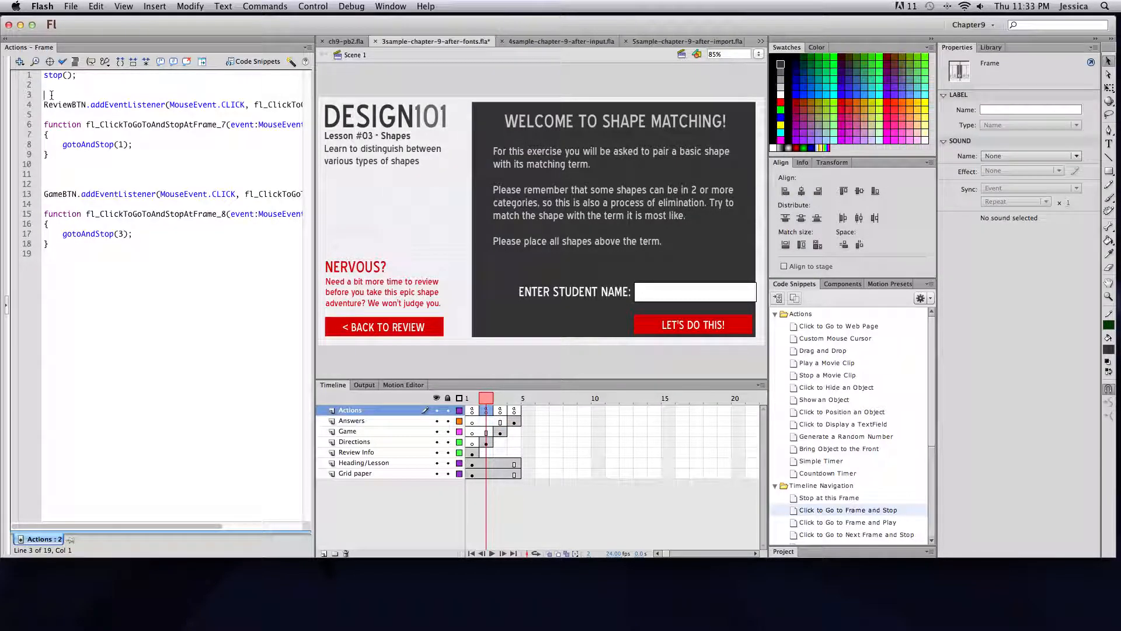
type("var myName:String = \"\";")
Step: Copy myName = inputName.text; from ch9-pb2.fla into frame 2's GameBTN function, on its own line before gotoAndStop(3)
left_click(345, 42)
left_click(88, 145)
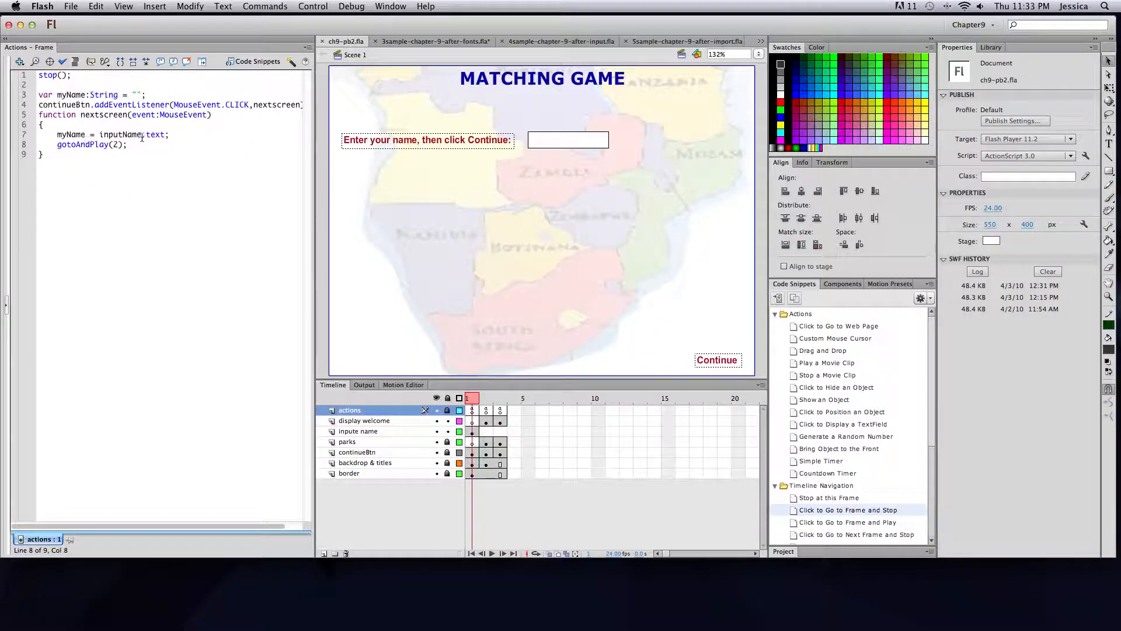
left_click_drag(172, 135, 61, 137)
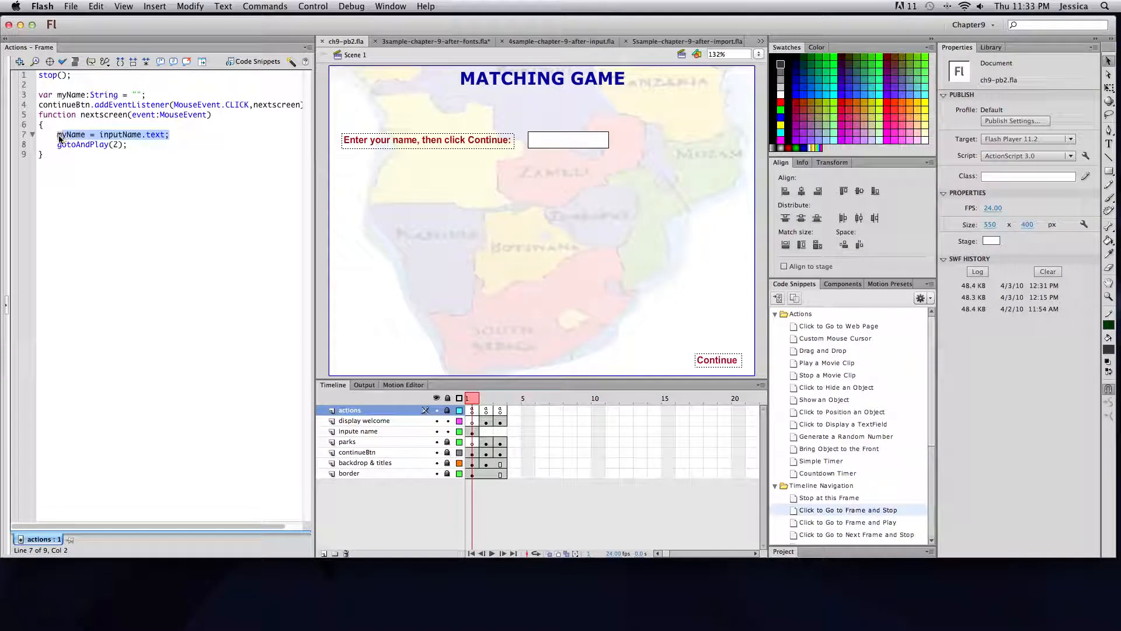
left_click(434, 42)
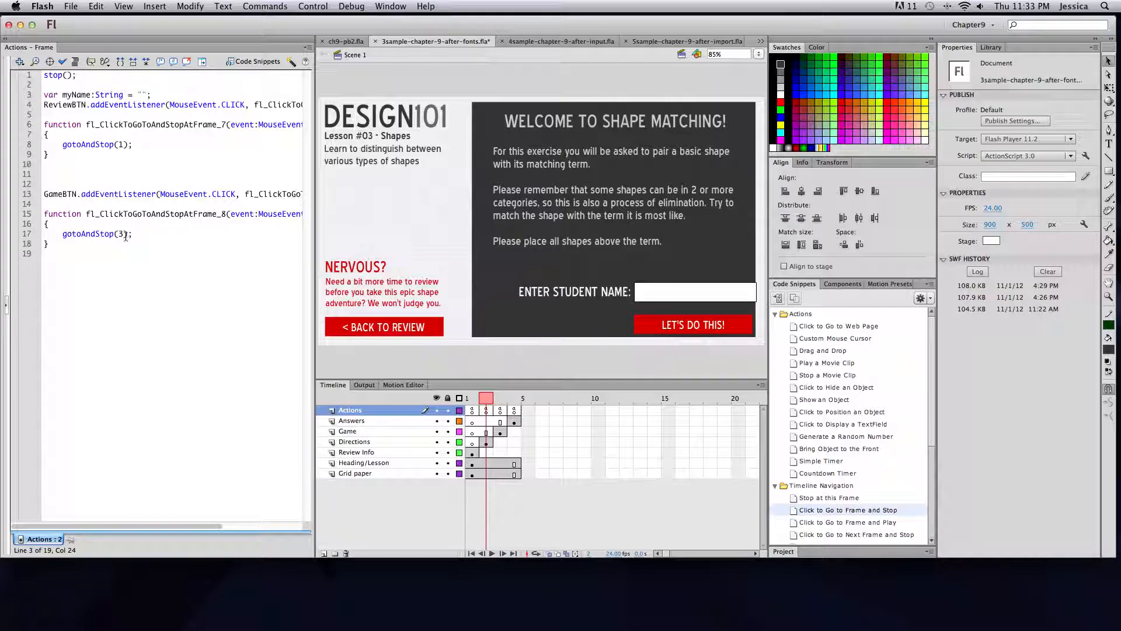
left_click(73, 227)
key("Return")
type("myName = inputName.text;")
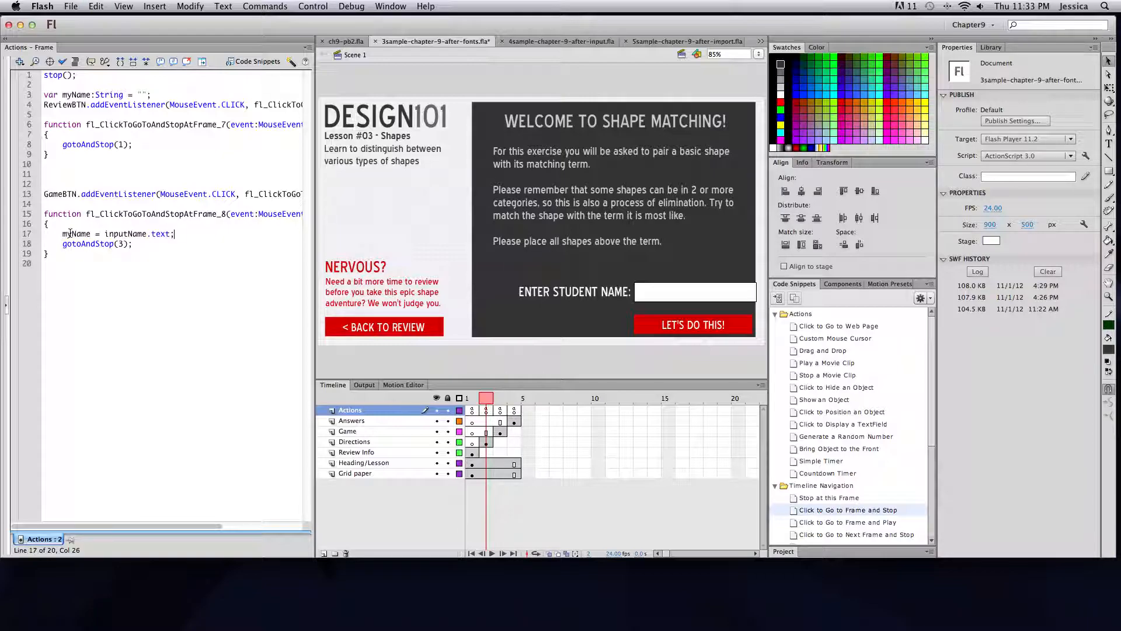
Step: Compare the inputName reference in frame 2's script with the student name field's instance name
left_click_drag(104, 235, 145, 236)
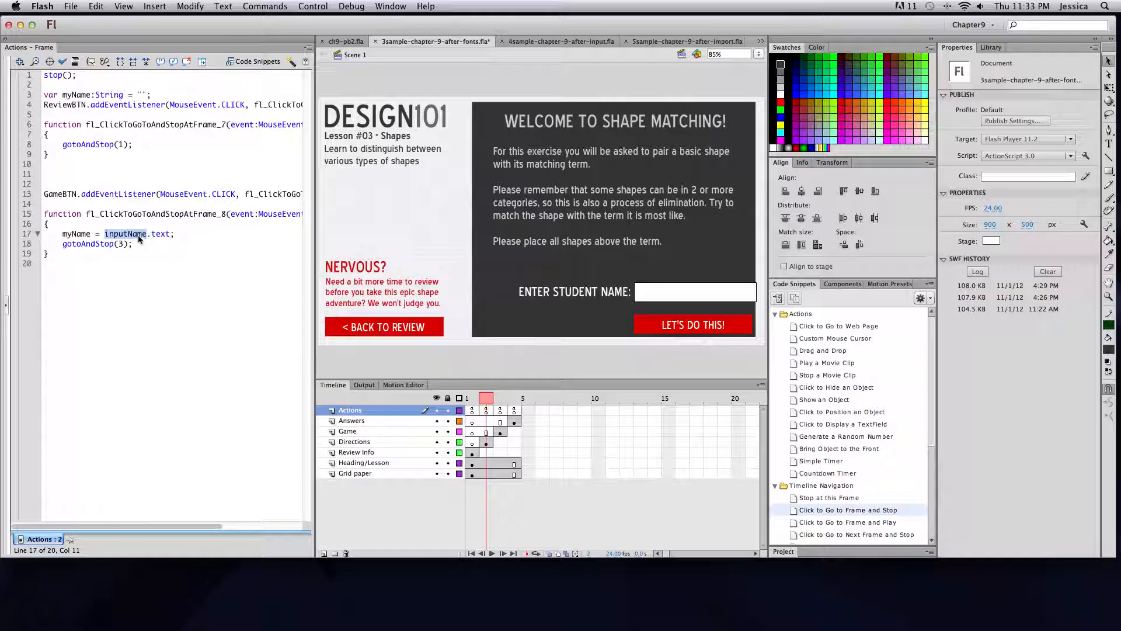
left_click(696, 292)
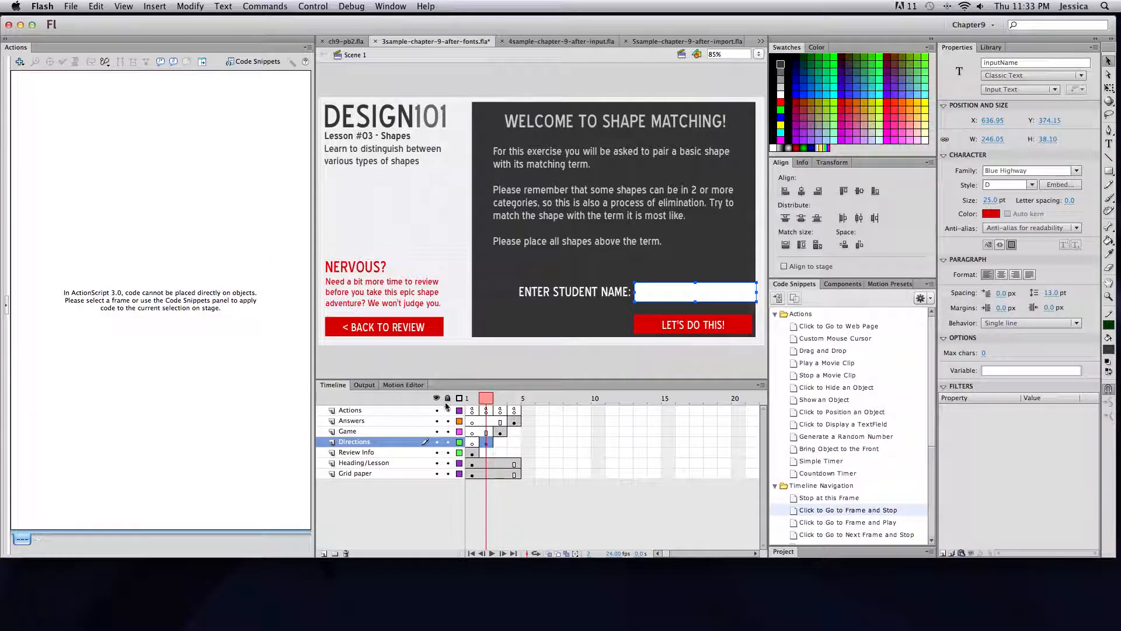
left_click(488, 411)
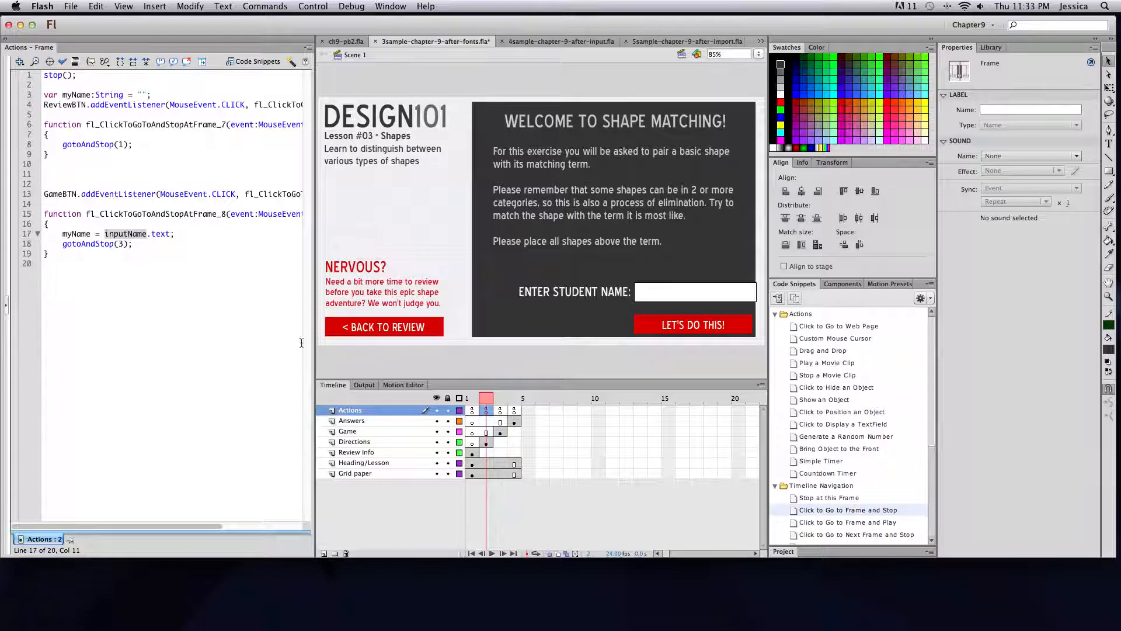
Step: Give the dynamic text field above the shape terms on frame 3 the instance name whoBoss
left_click(500, 399)
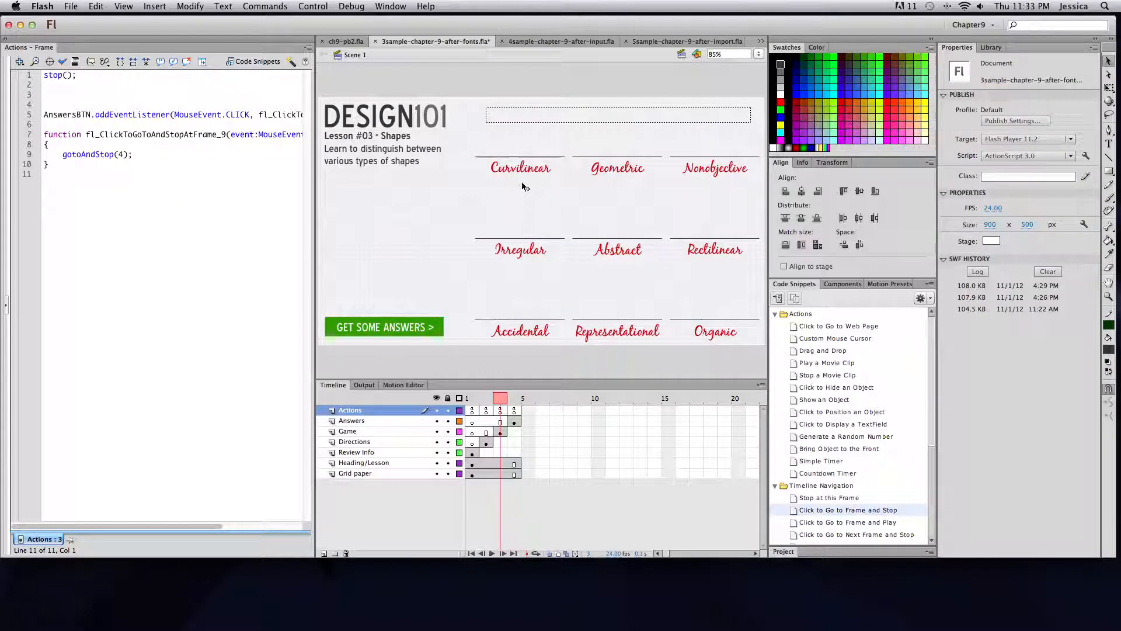
left_click(540, 117)
left_click(1057, 63)
type("wholook")
key("BackSpace")
key("BackSpace")
type("ss")
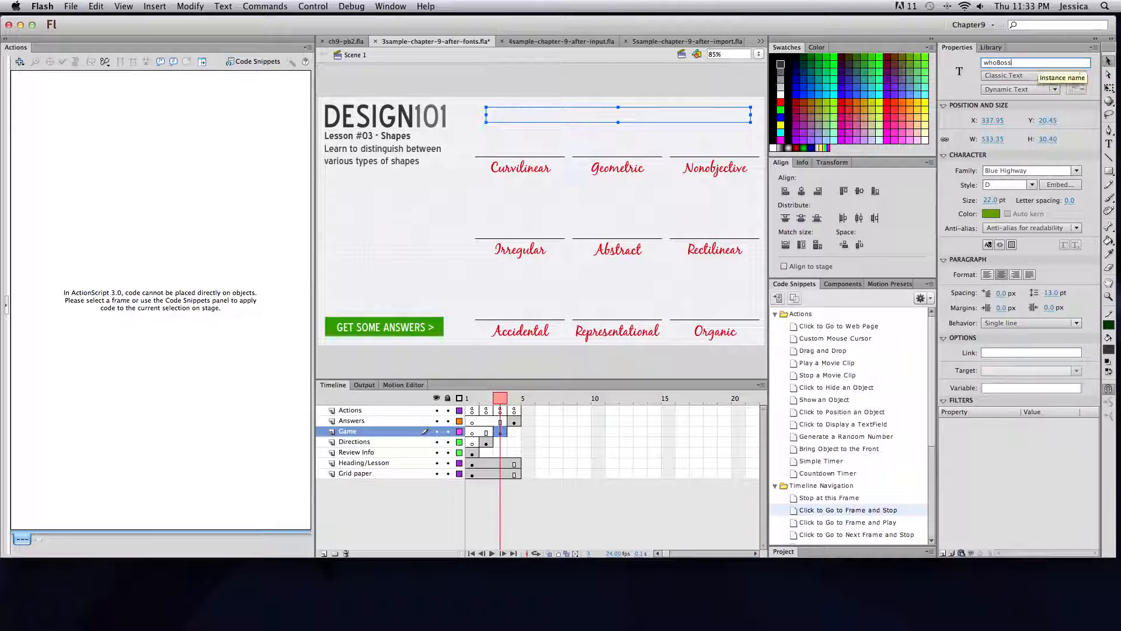
Step: Copy the welcome.text line from frame 2's script in ch9-pb2.fla into the Actions layer's frame 3 script of 3sample-chapter-9-after-fonts.fla, below stop();
left_click(342, 42)
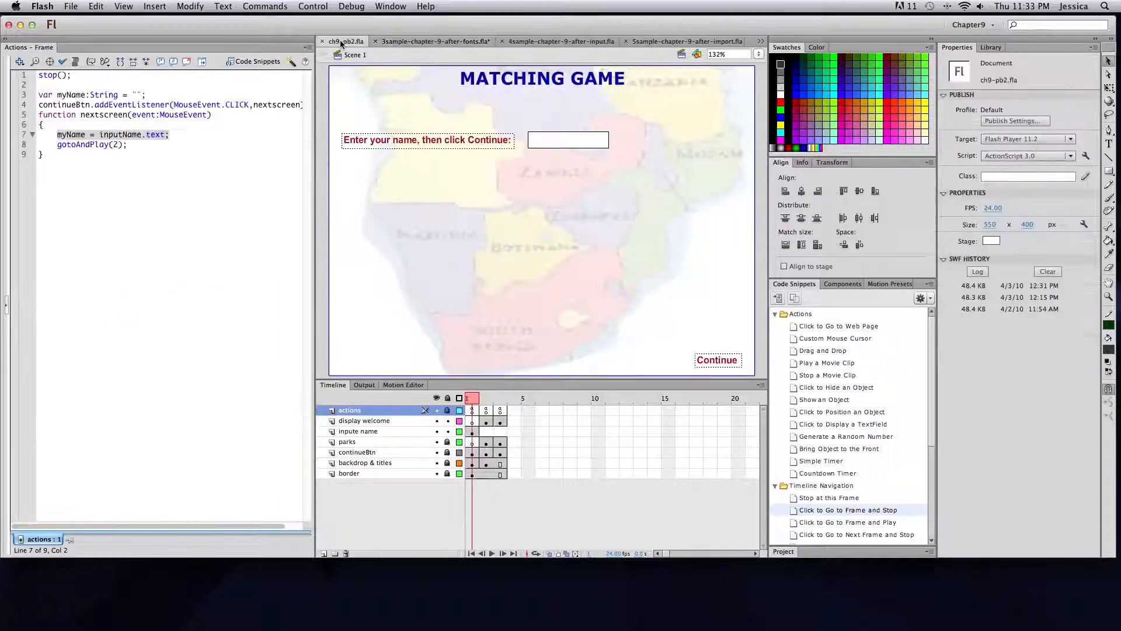
left_click(486, 410)
left_click(115, 85)
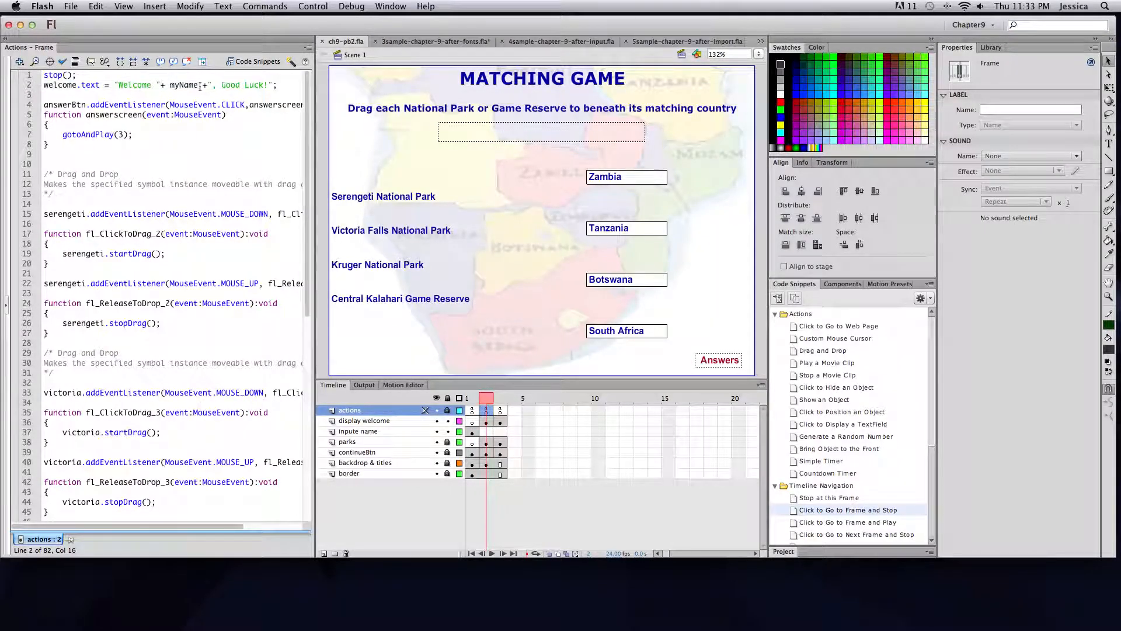
left_click_drag(282, 85, 42, 92)
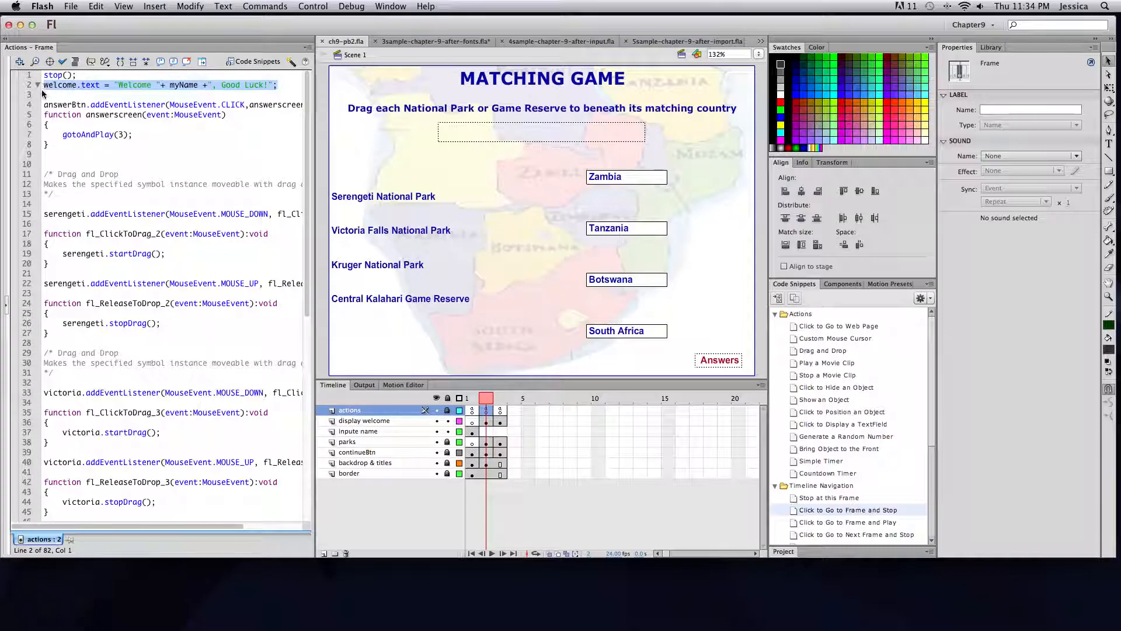
left_click(464, 42)
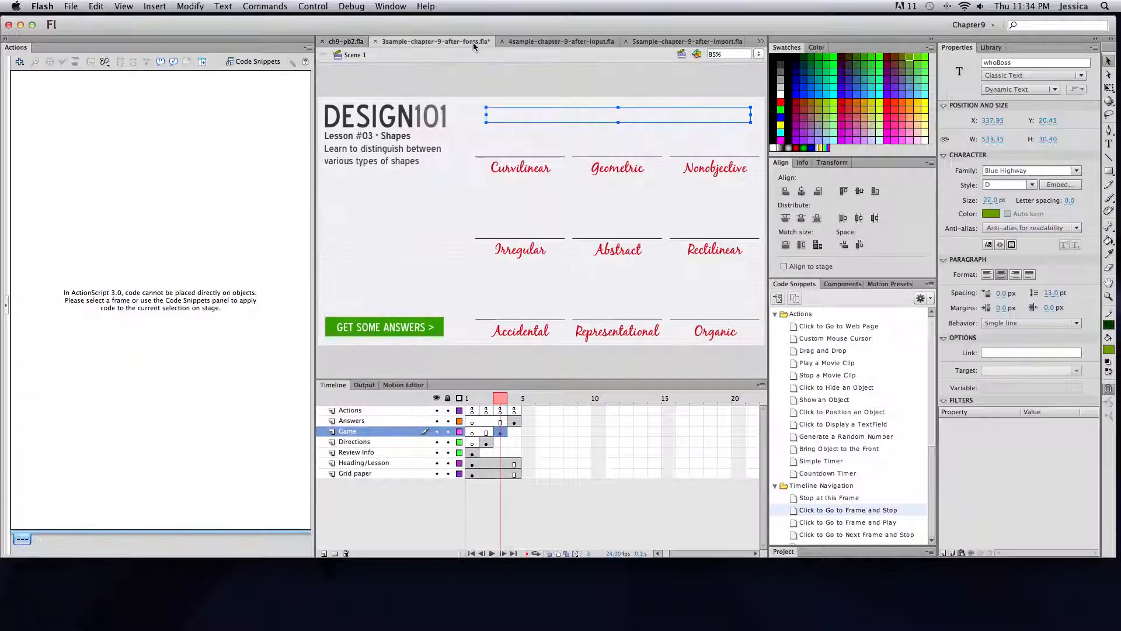
left_click(500, 410)
left_click(62, 94)
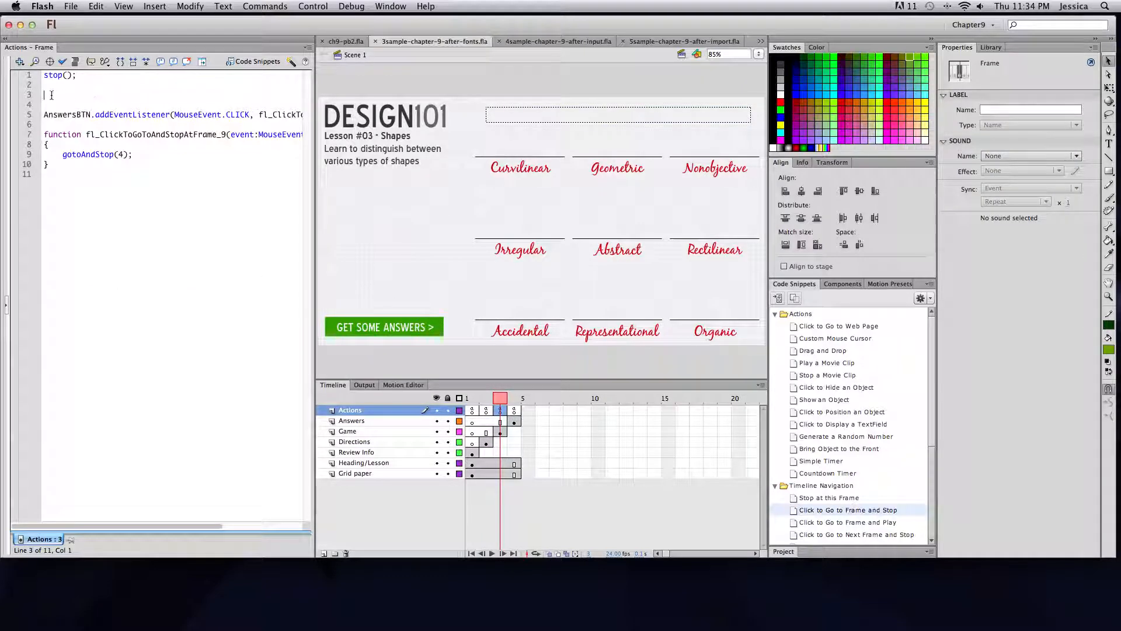
type("welcome.text = \"Welcome \"+ myName +\", Good Luck!\";")
Step: In the pasted line, replace welcome with whoBoss and change the opening string's wording to "Show those shapes who's boss"
double_click(58, 94)
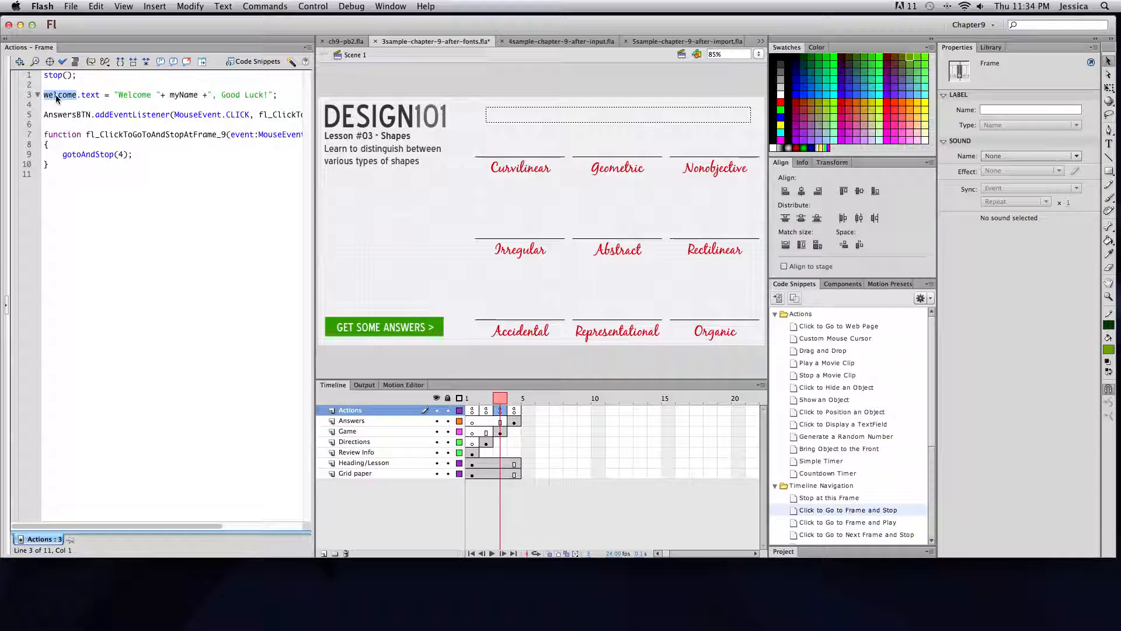
type("whoBoss")
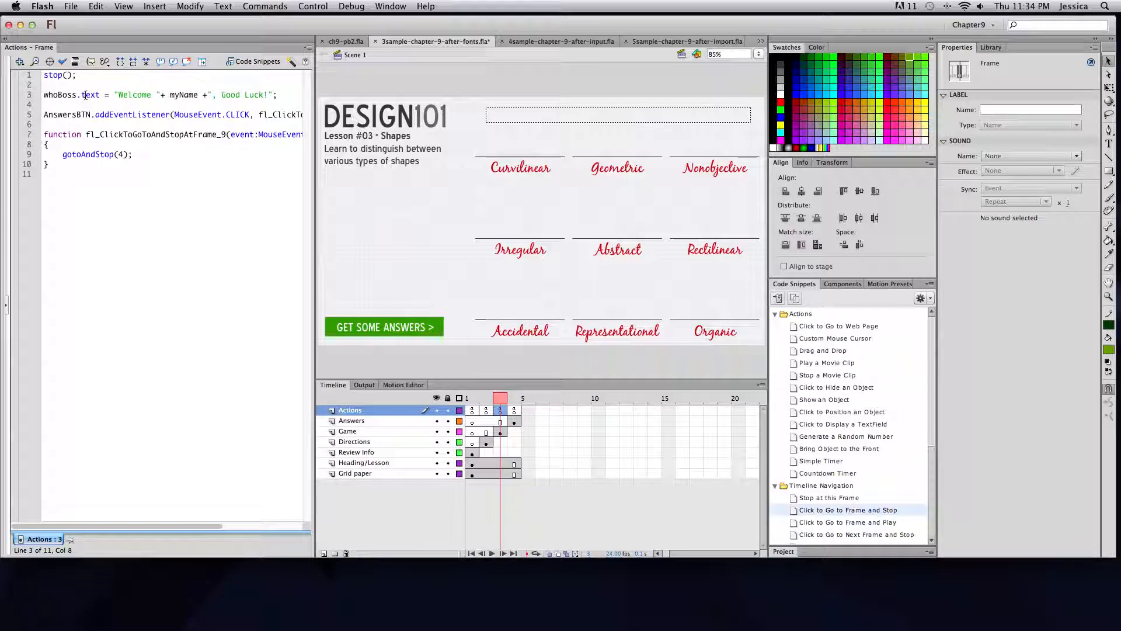
left_click_drag(154, 96, 121, 98)
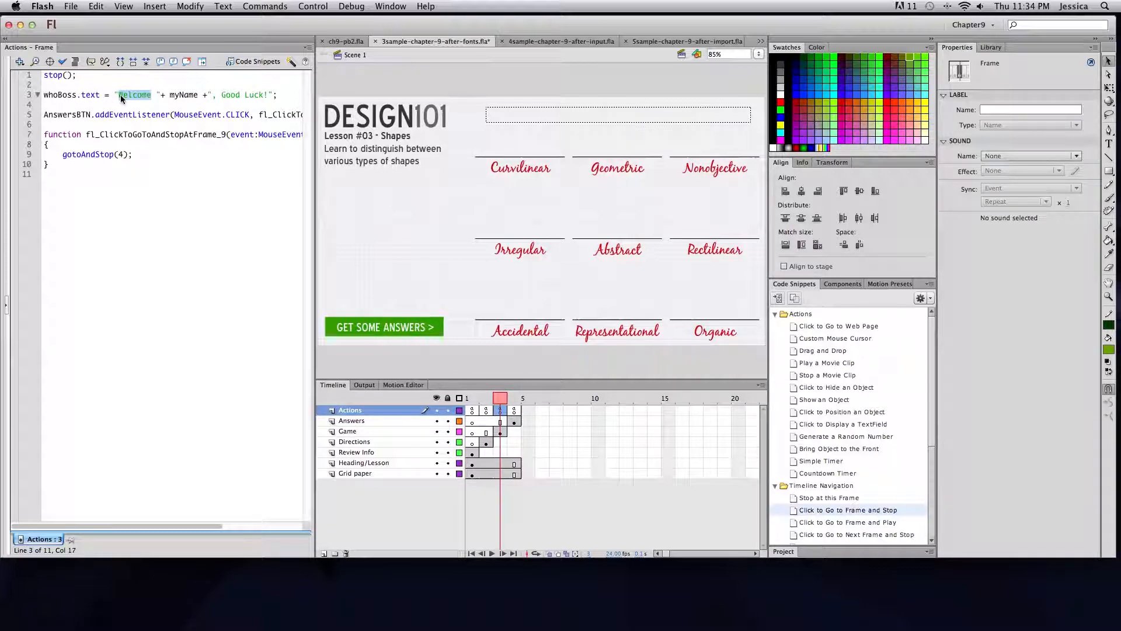
type("Show")
type(" those sho")
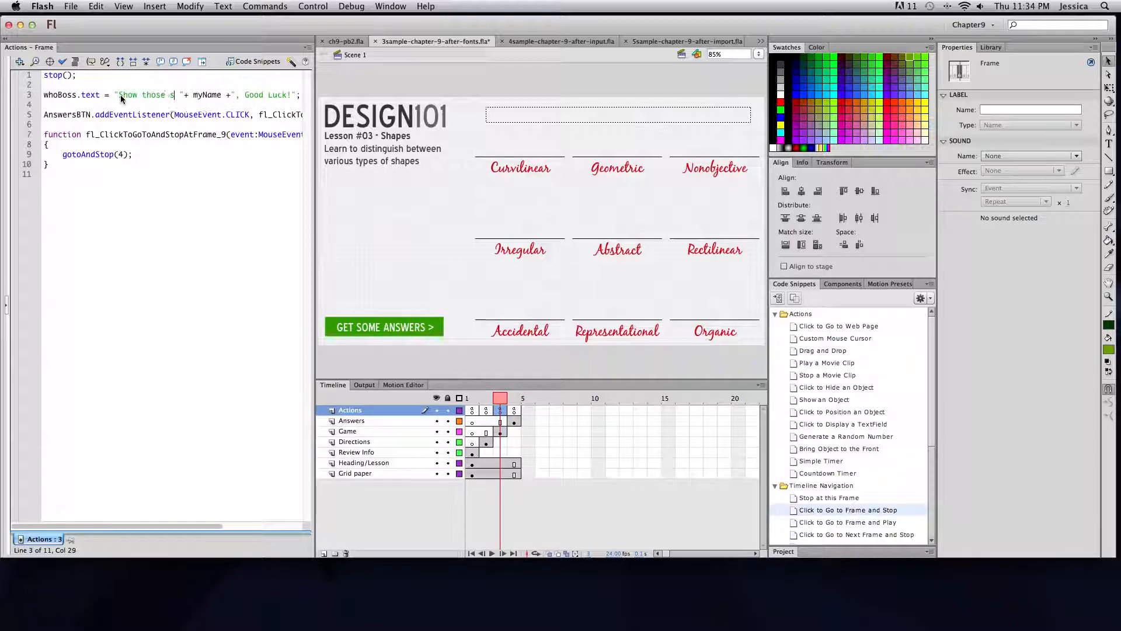
type("apes who's boxx")
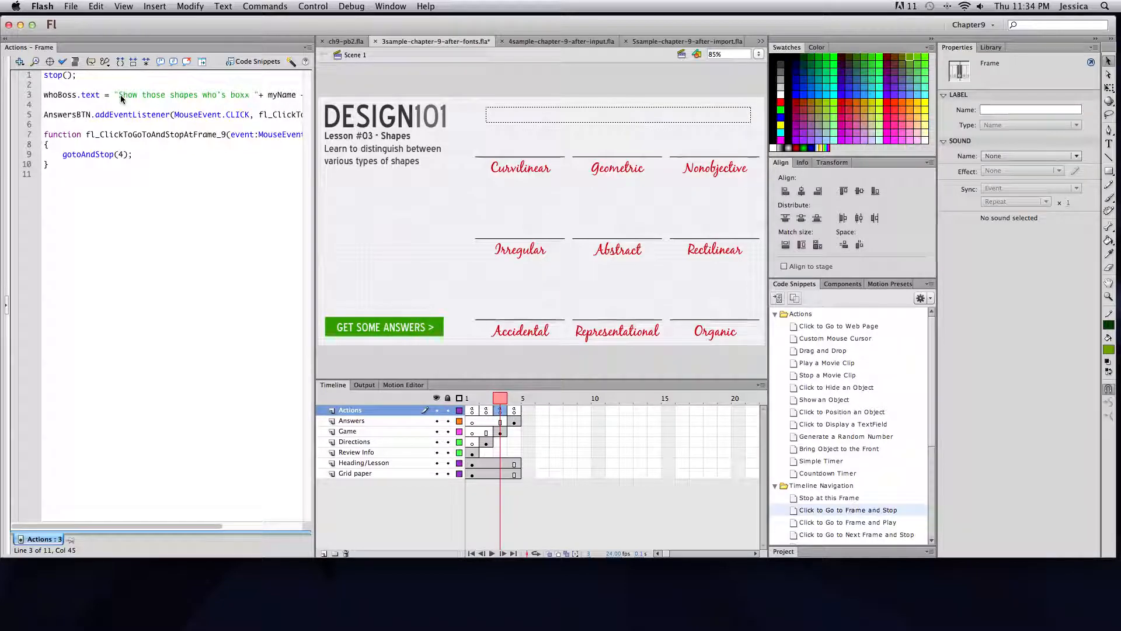
key("BackSpace")
type("ss")
Step: Remove ", Good Luck" from the closing string of the whoBoss.text line, keeping the exclamation mark
left_click_drag(316, 178, 498, 175)
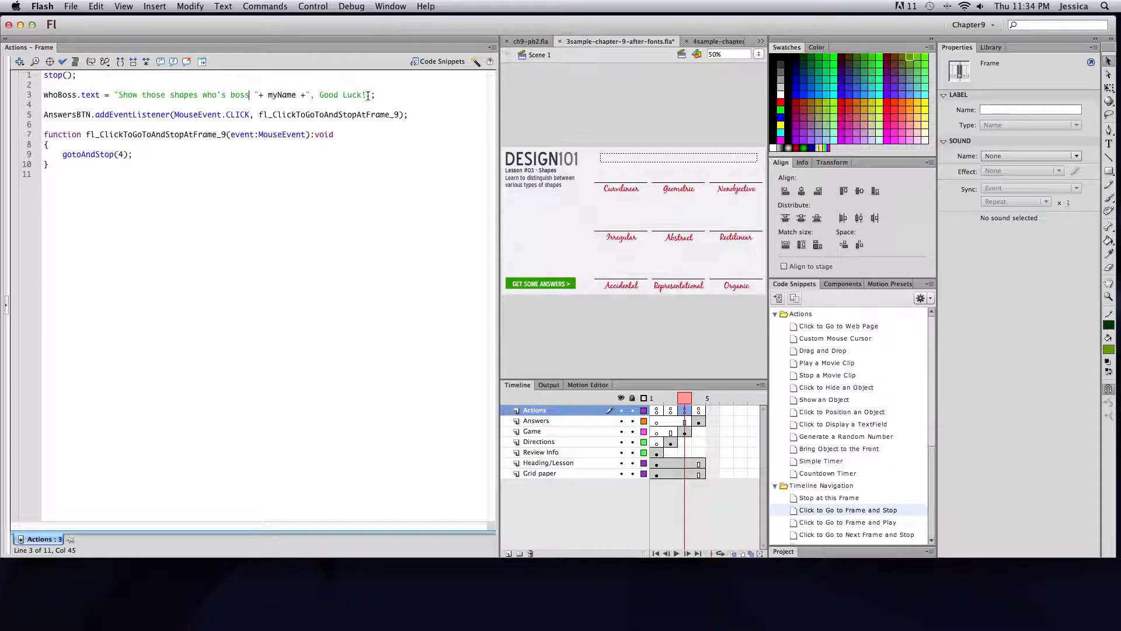
left_click_drag(367, 95, 312, 98)
key("BackSpace")
left_click_drag(500, 103, 262, 103)
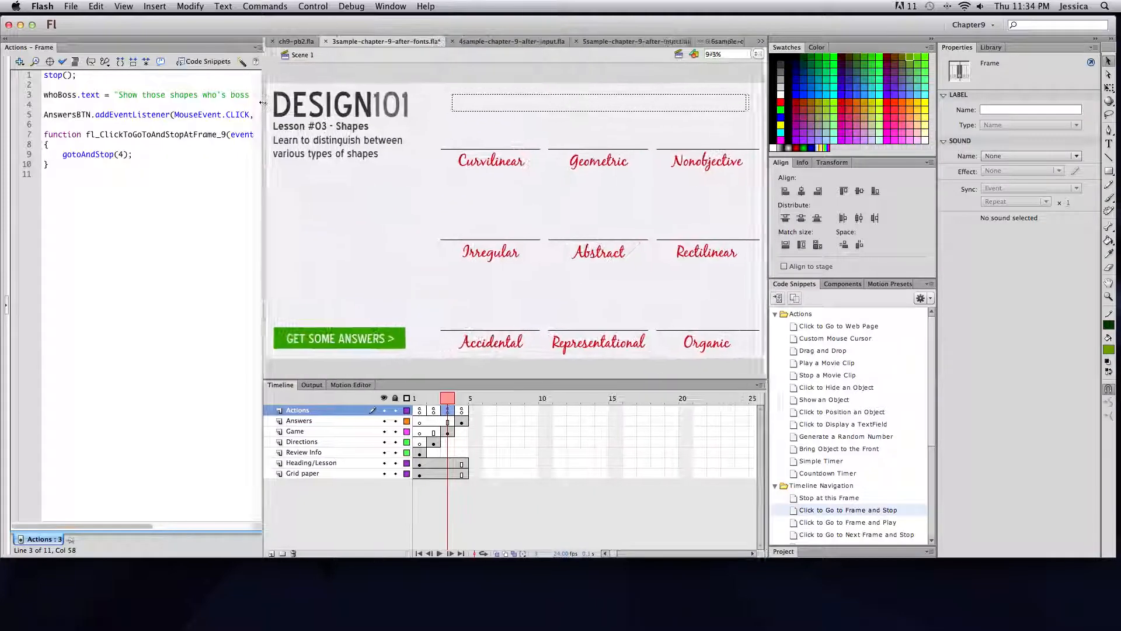
Step: Test the movie by going to the directions, entering a student name and continuing to the game screen, and close the preview
key("super+Return")
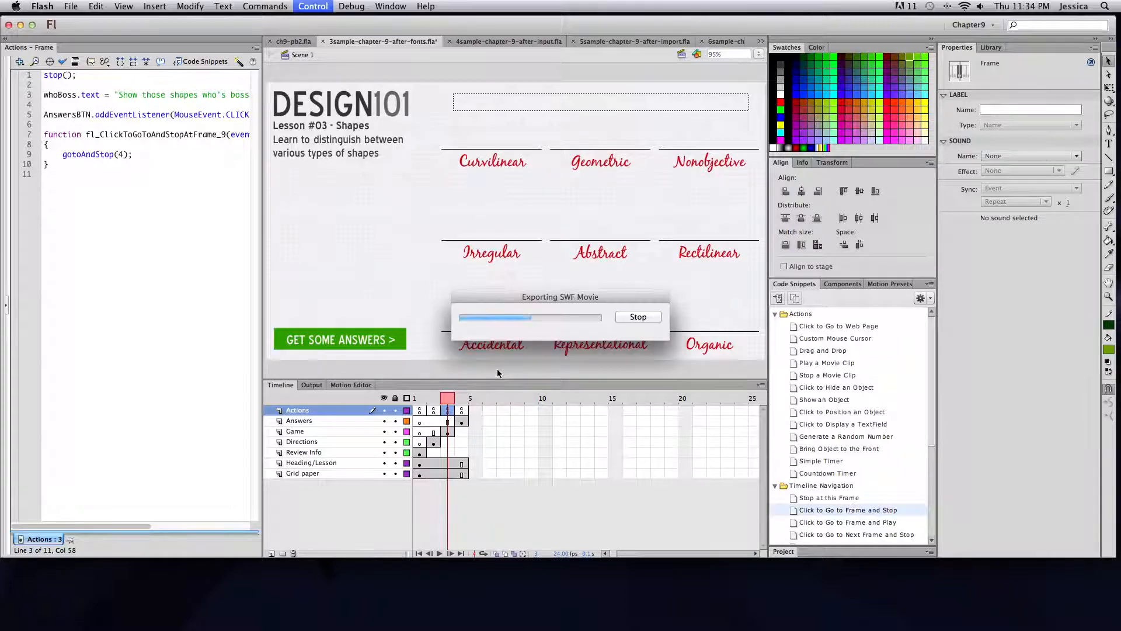
left_click(407, 422)
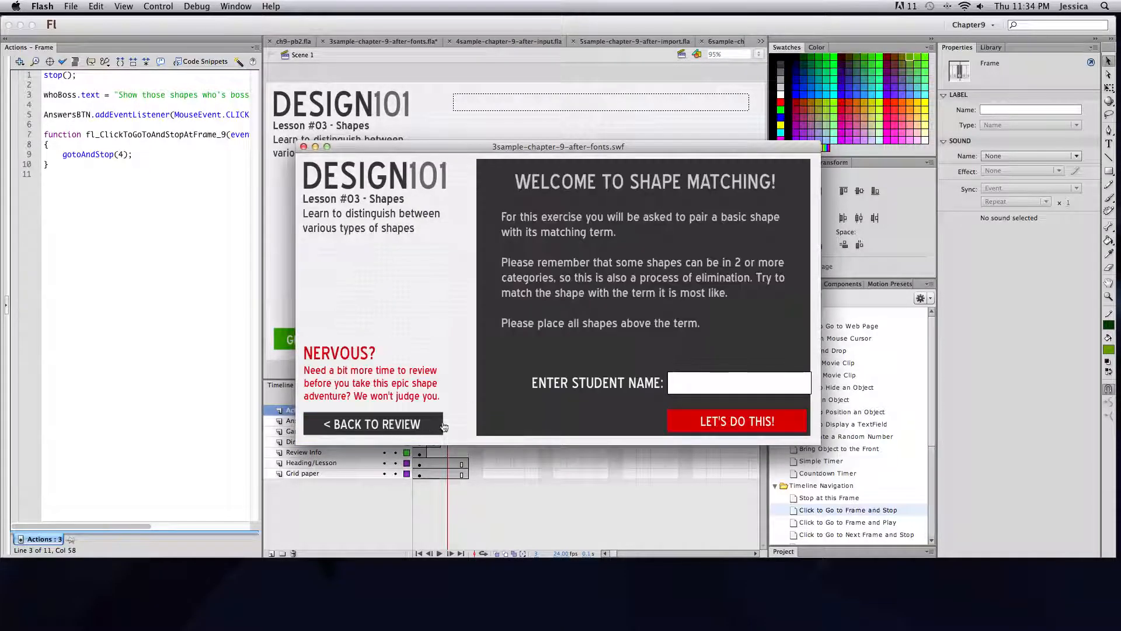
left_click(730, 384)
type("Jessica")
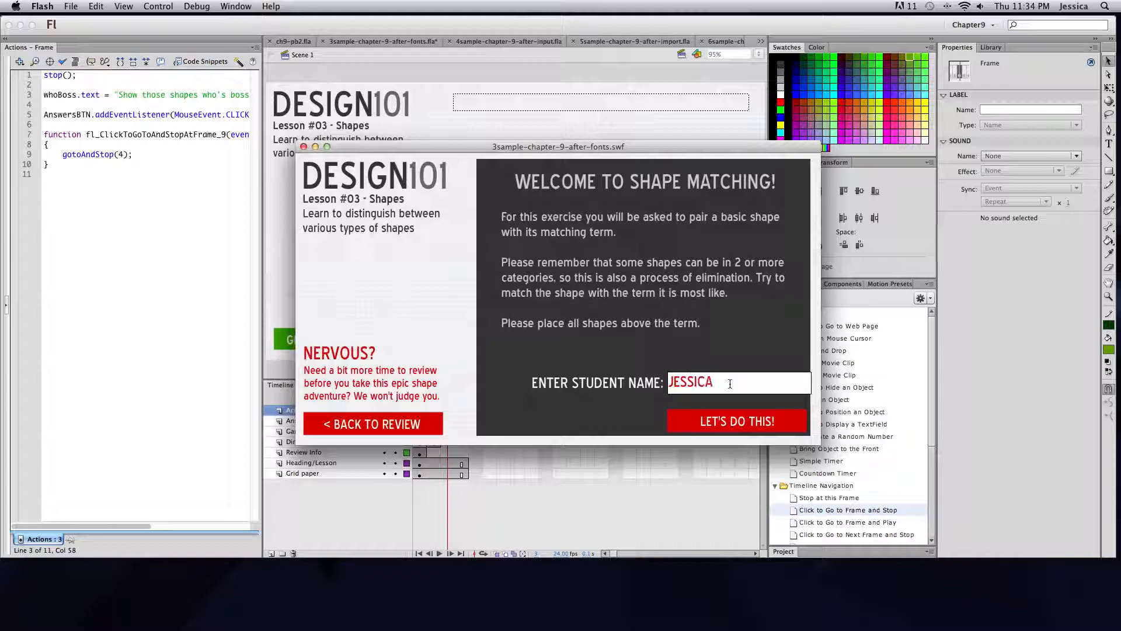
left_click(727, 422)
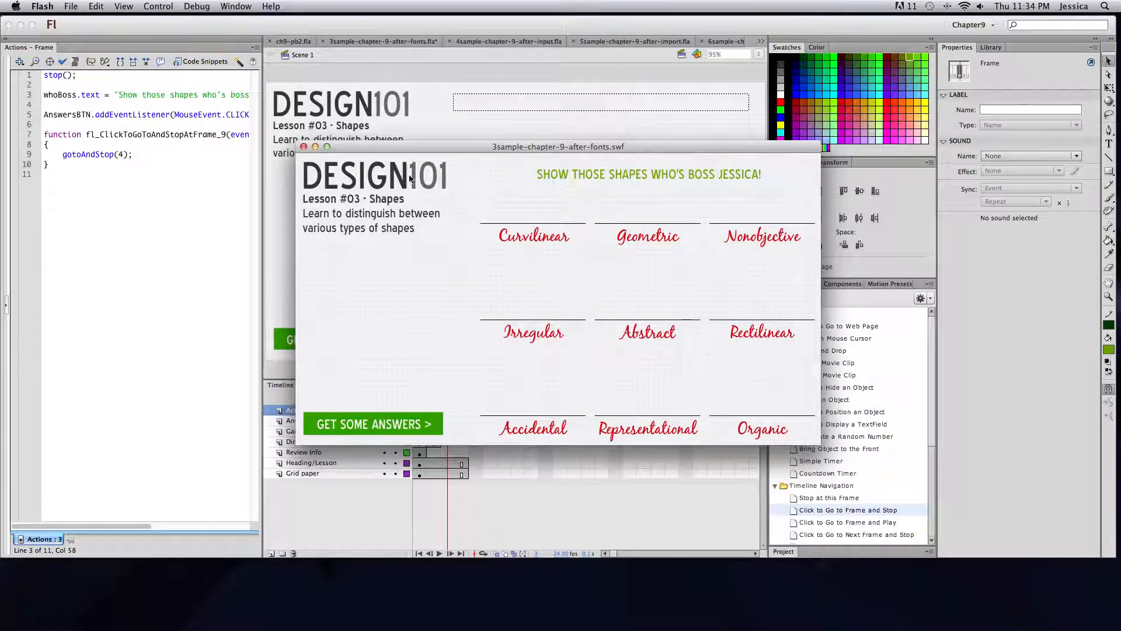
left_click(303, 147)
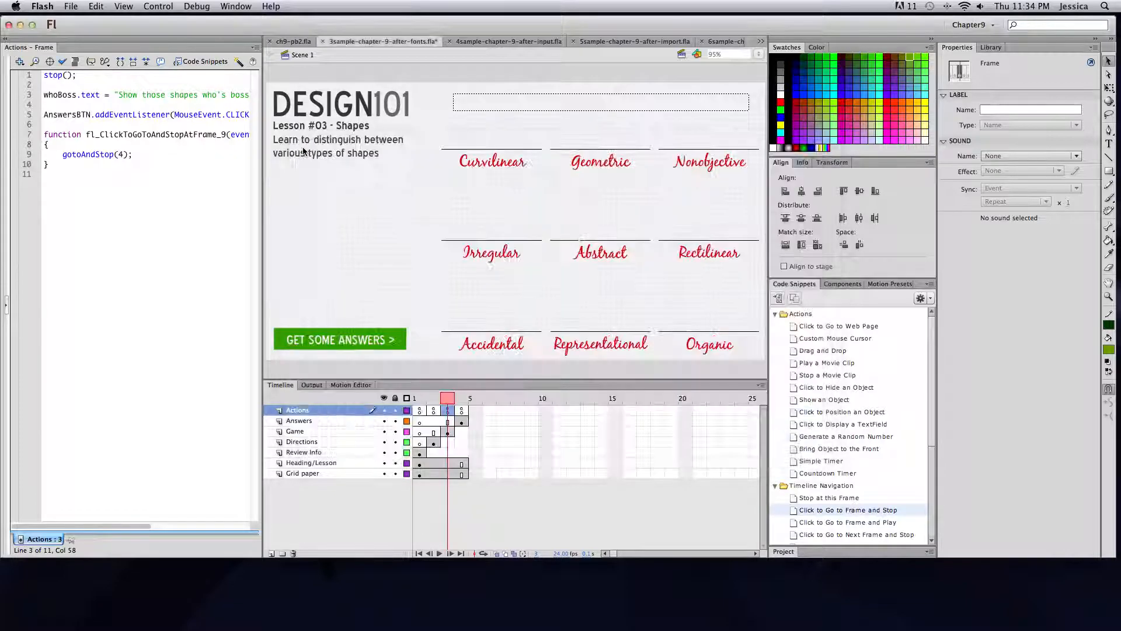
Step: Review the lesson's frames on the timeline from the answers frame back to frame 1
left_click(463, 411)
left_click_drag(461, 400, 418, 399)
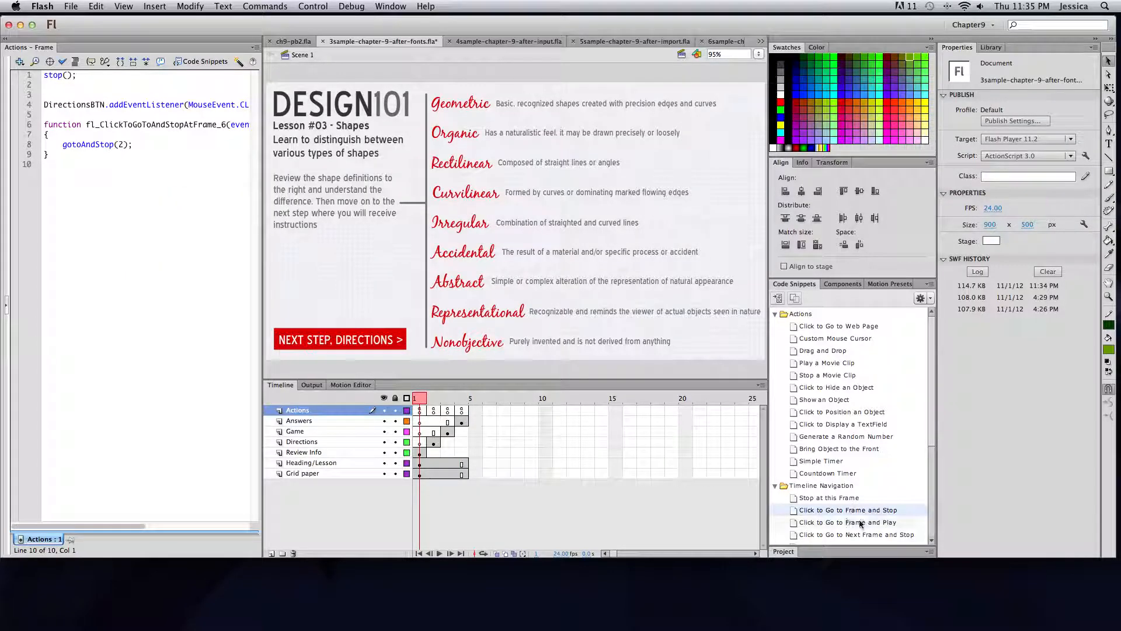